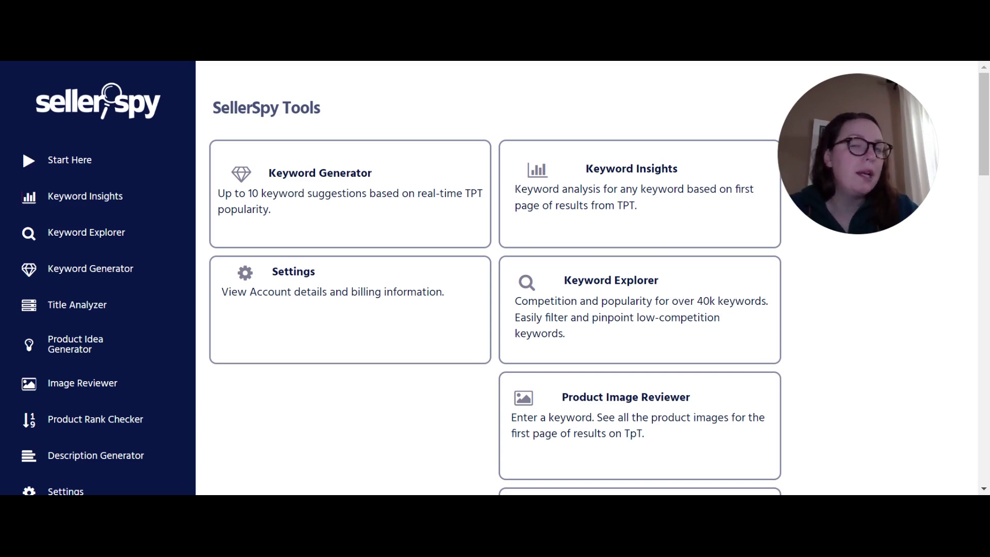
Generate Keyword Generator suggestions for 'religious bookmark' and review the results.
{"action": "left_click", "coordinate": [98, 277]}
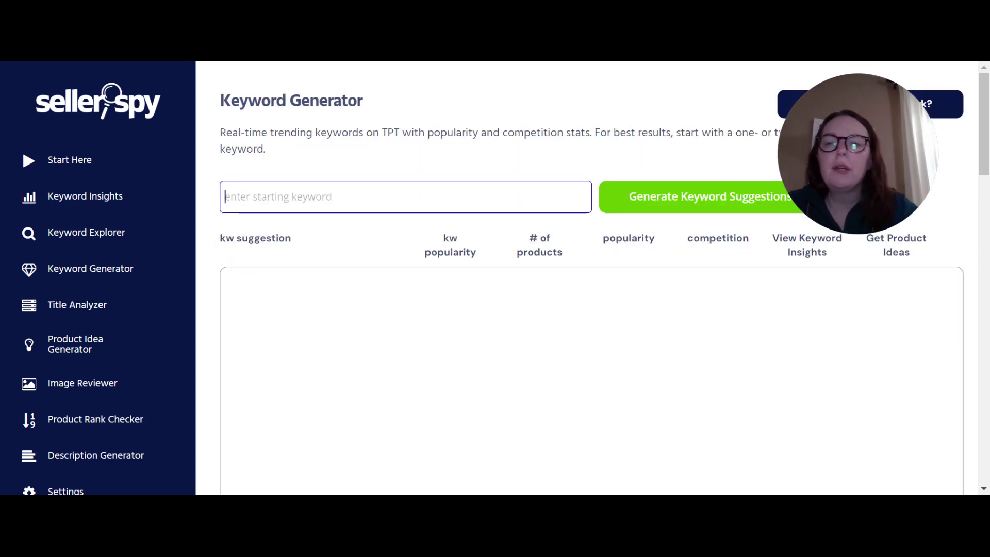
{"action": "type", "text": "s"}
{"action": "key", "text": "BackSpace"}
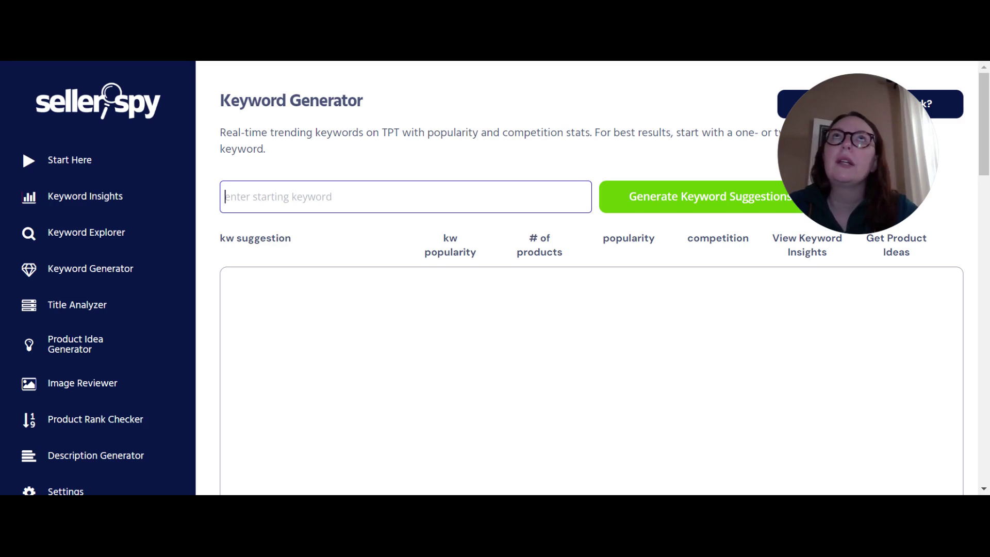
{"action": "type", "text": "religious bookark"}
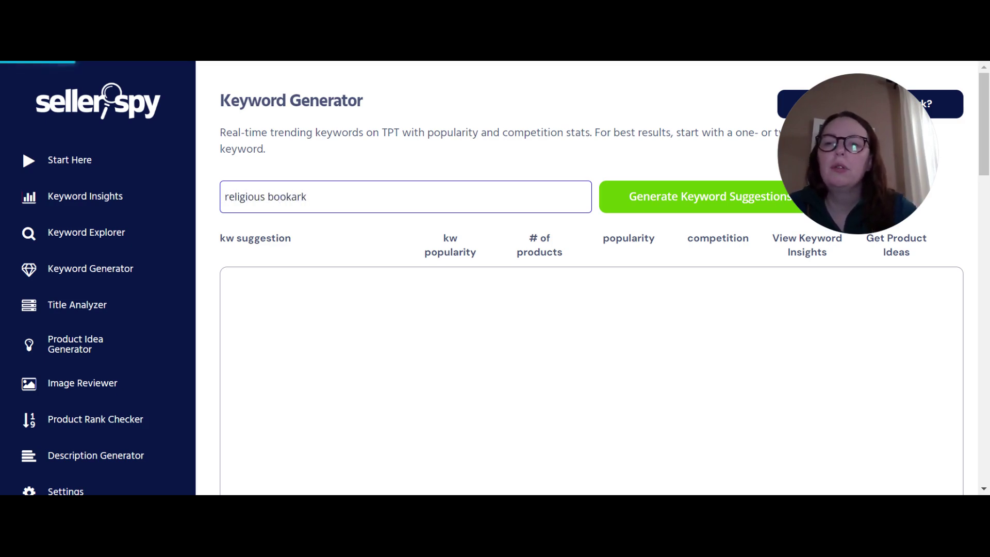
{"action": "key", "text": "Return"}
{"action": "left_click", "coordinate": [292, 197]}
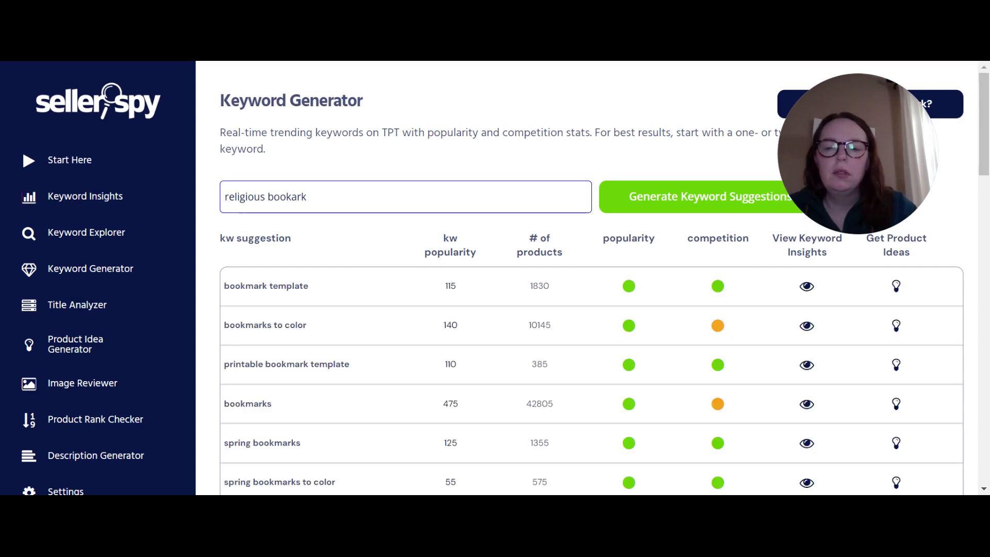
{"action": "type", "text": "m"}
{"action": "key", "text": "Return"}
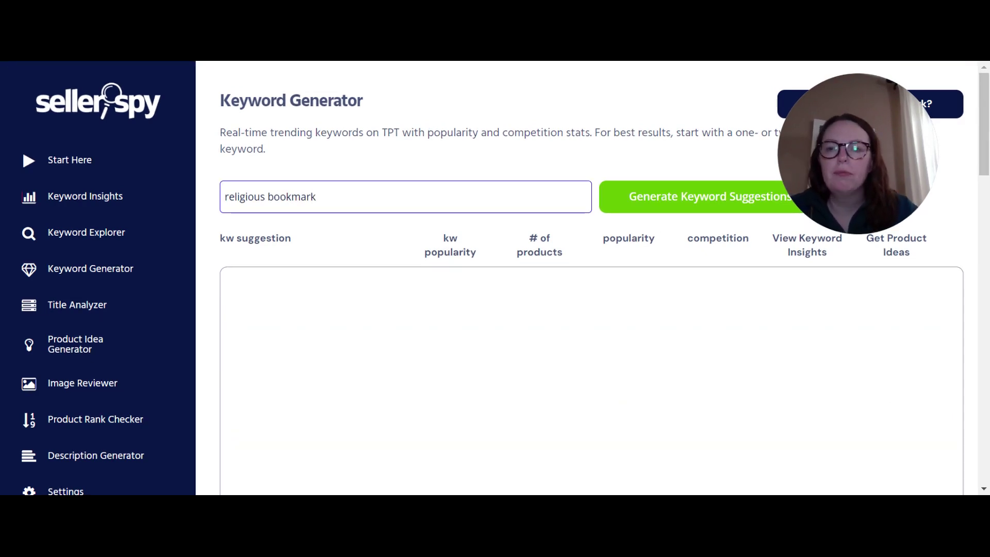
{"action": "scroll", "coordinate": [604, 358], "scroll_direction": "down", "scroll_amount": 3}
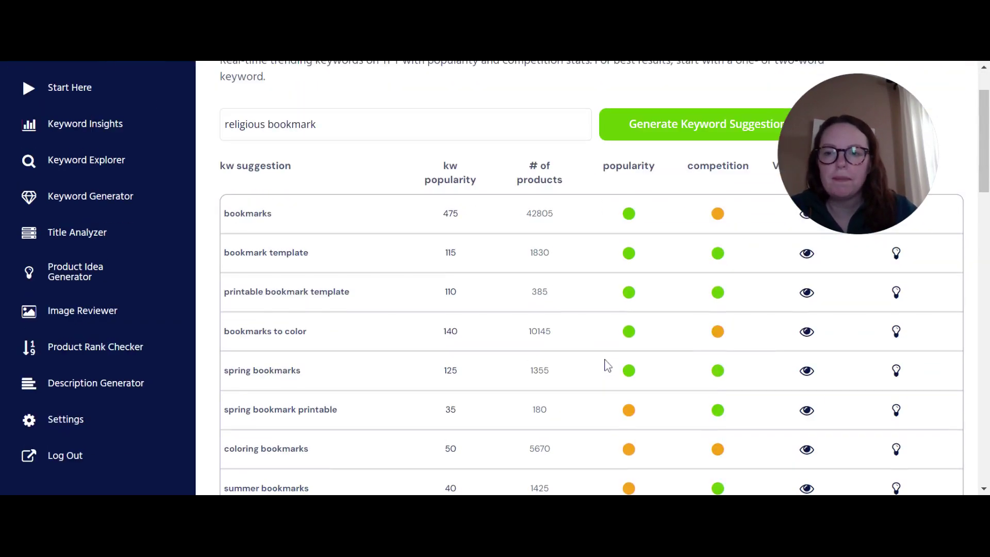
{"action": "scroll", "coordinate": [607, 365], "scroll_direction": "down", "scroll_amount": 2}
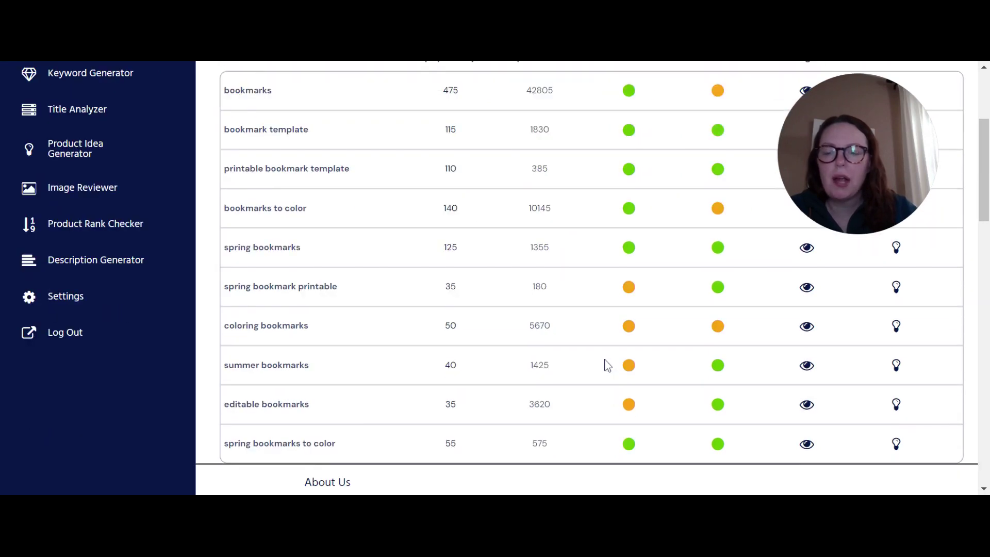
{"action": "scroll", "coordinate": [608, 365], "scroll_direction": "up", "scroll_amount": 5}
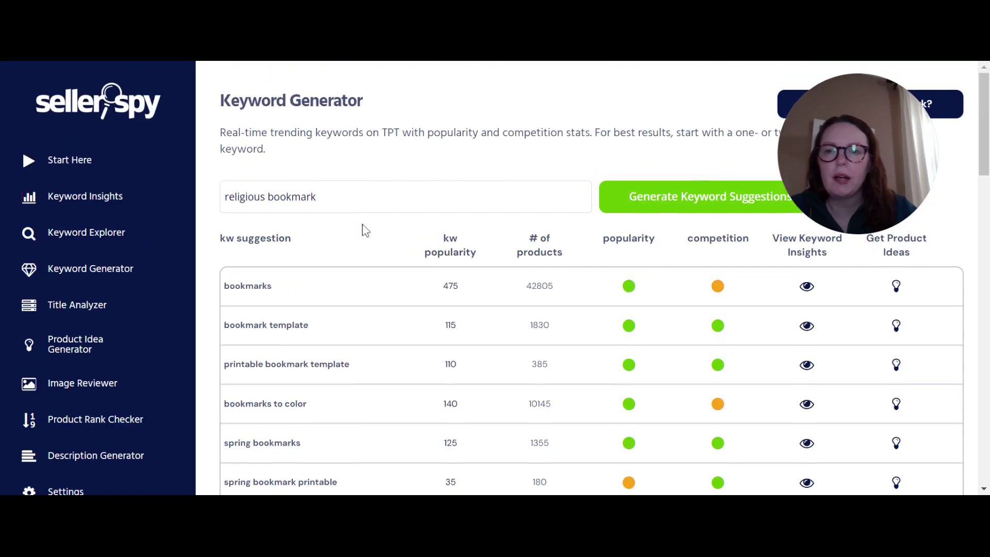
Change the keyword to 'christian bookmark' and review its suggestions.
{"action": "double_click", "coordinate": [245, 197]}
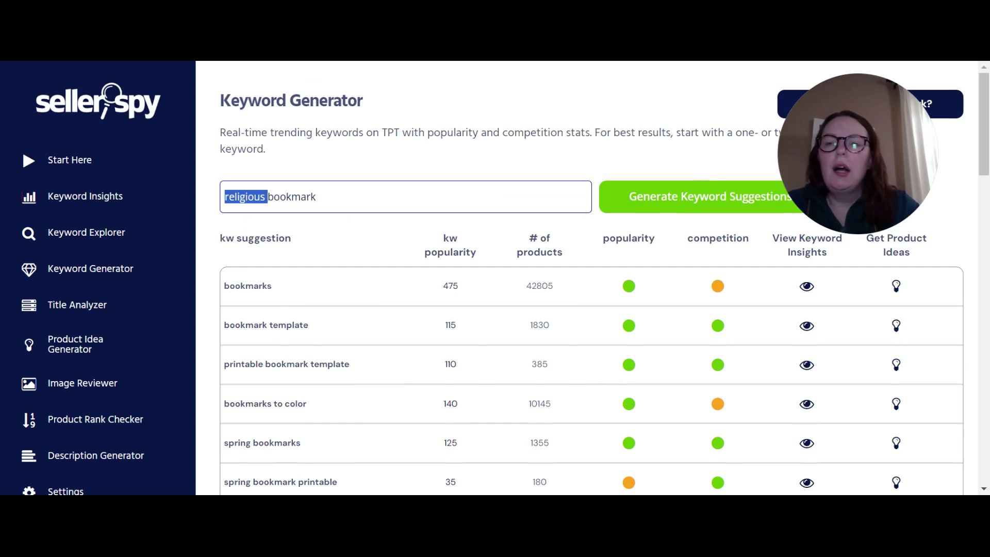
{"action": "type", "text": "christian"}
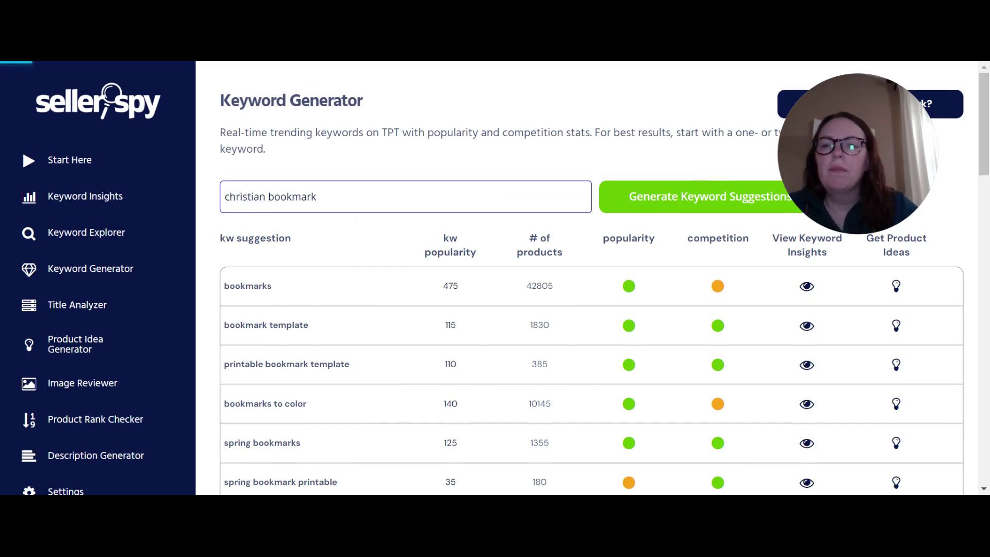
{"action": "key", "text": "Return"}
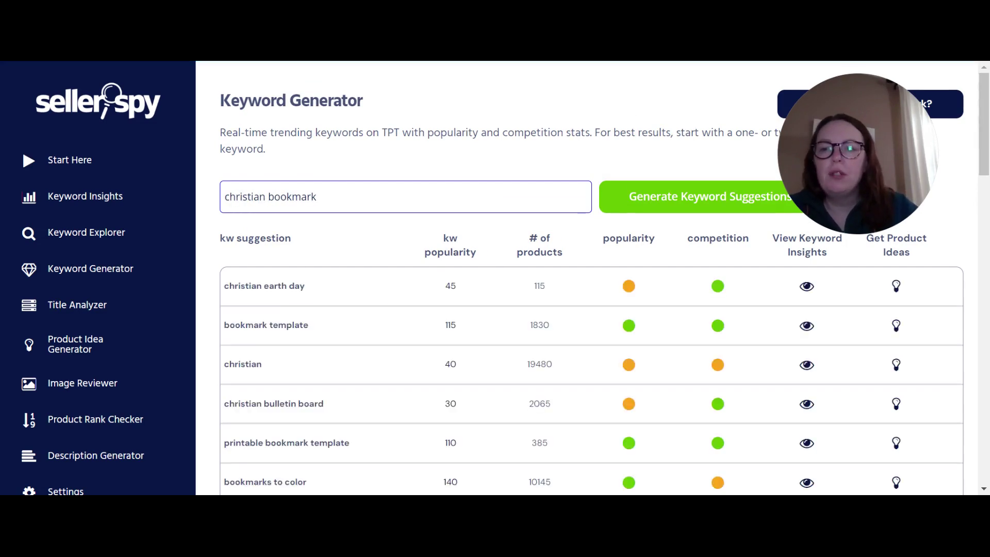
{"action": "left_click", "coordinate": [371, 239]}
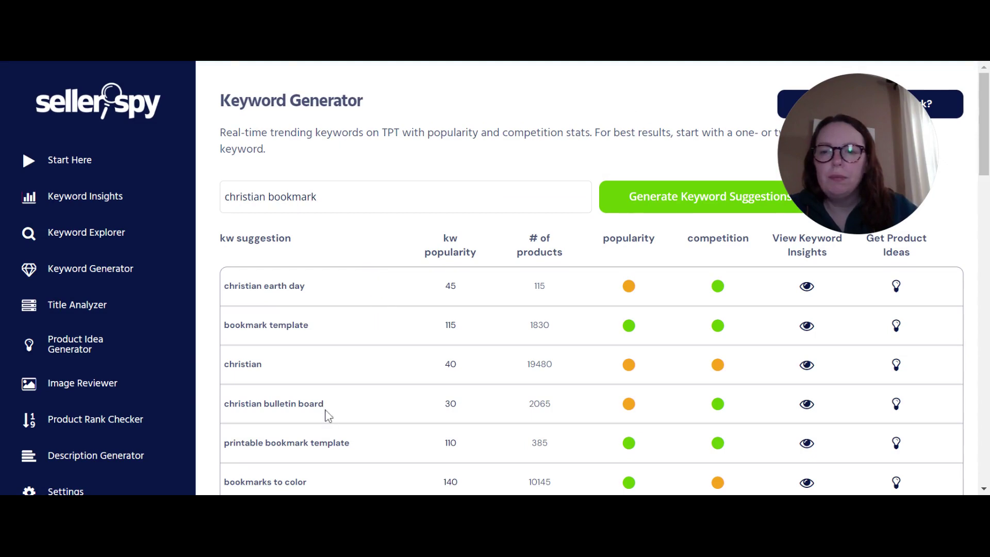
{"action": "scroll", "coordinate": [328, 415], "scroll_direction": "down", "scroll_amount": 3}
{"action": "scroll", "coordinate": [328, 415], "scroll_direction": "down", "scroll_amount": 2}
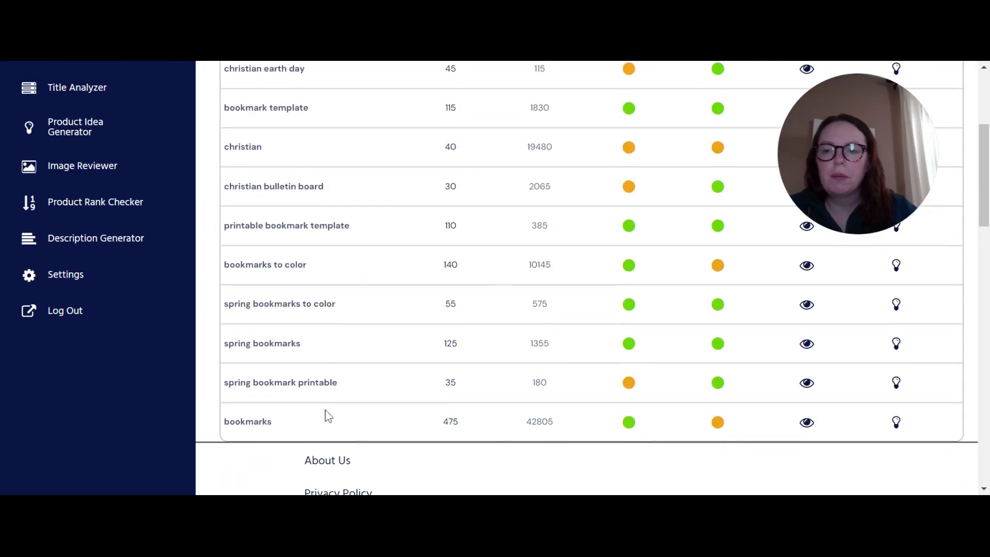
{"action": "scroll", "coordinate": [328, 416], "scroll_direction": "up", "scroll_amount": 5}
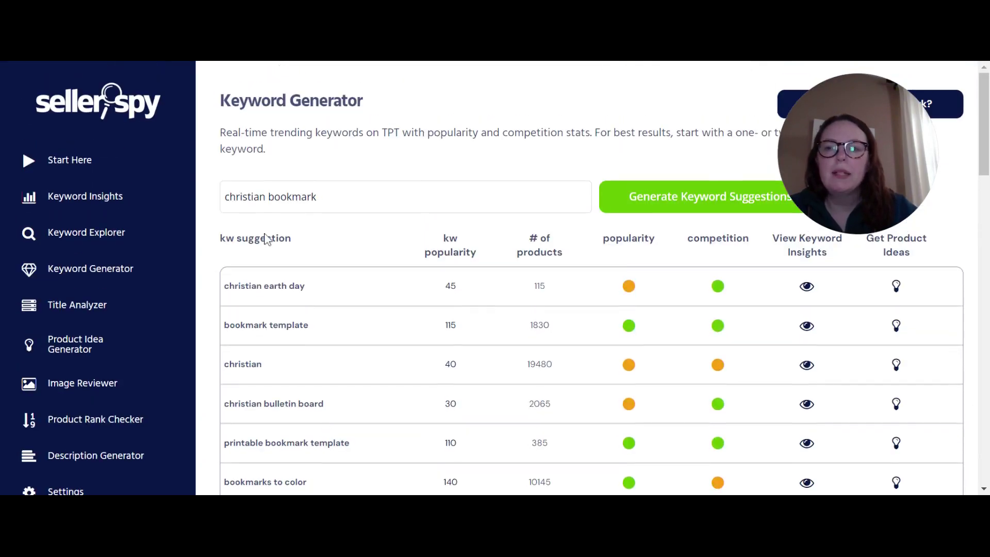
Clear the keyword field and switch to the Keyword Explorer.
{"action": "left_click_drag", "start_coordinate": [330, 196], "coordinate": [184, 203]}
{"action": "key", "text": "BackSpace"}
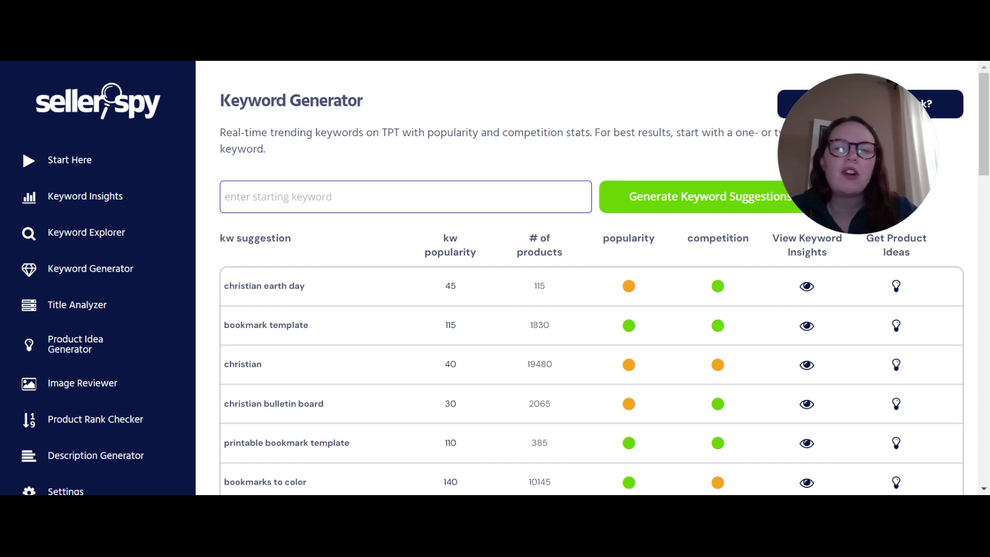
{"action": "left_click", "coordinate": [122, 235]}
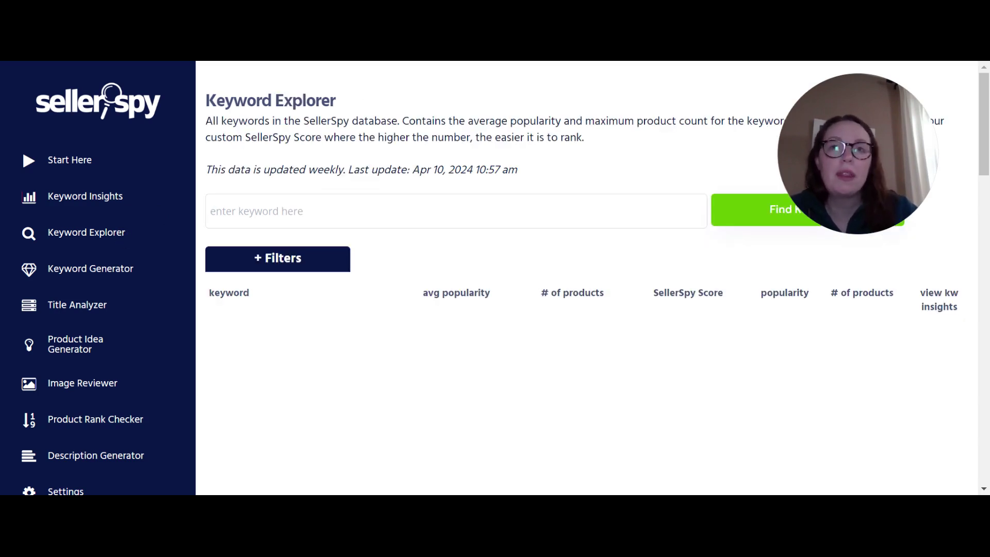
Search Keyword Explorer for 'bookmark' and scan the popularity, product counts and scores.
{"action": "left_click", "coordinate": [219, 221]}
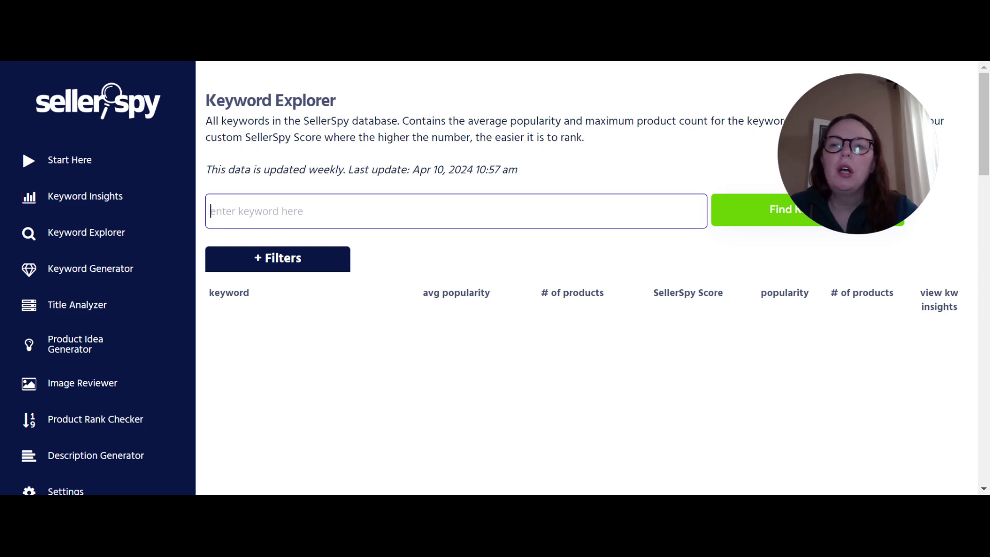
{"action": "type", "text": "bookmark"}
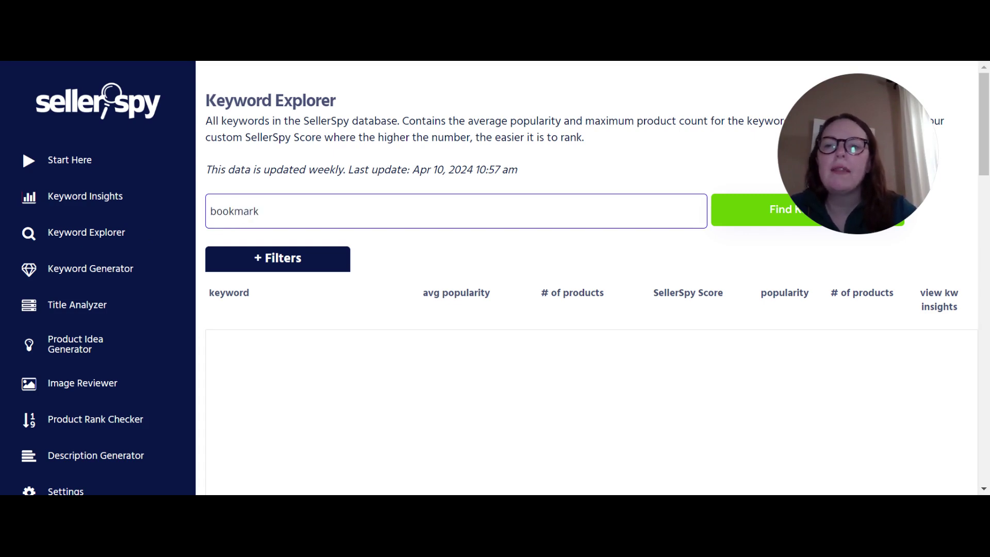
{"action": "key", "text": "Return"}
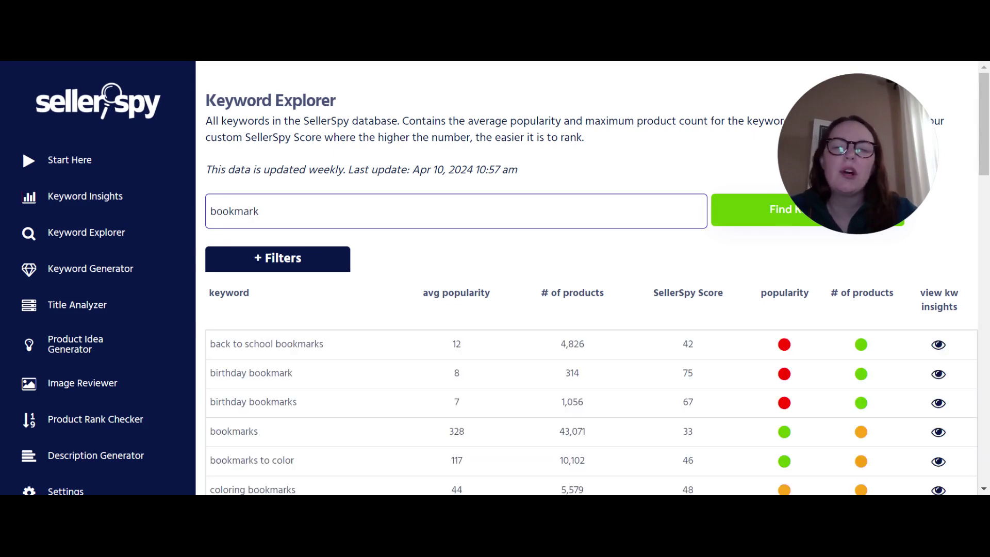
{"action": "scroll", "coordinate": [554, 317], "scroll_direction": "down", "scroll_amount": 13}
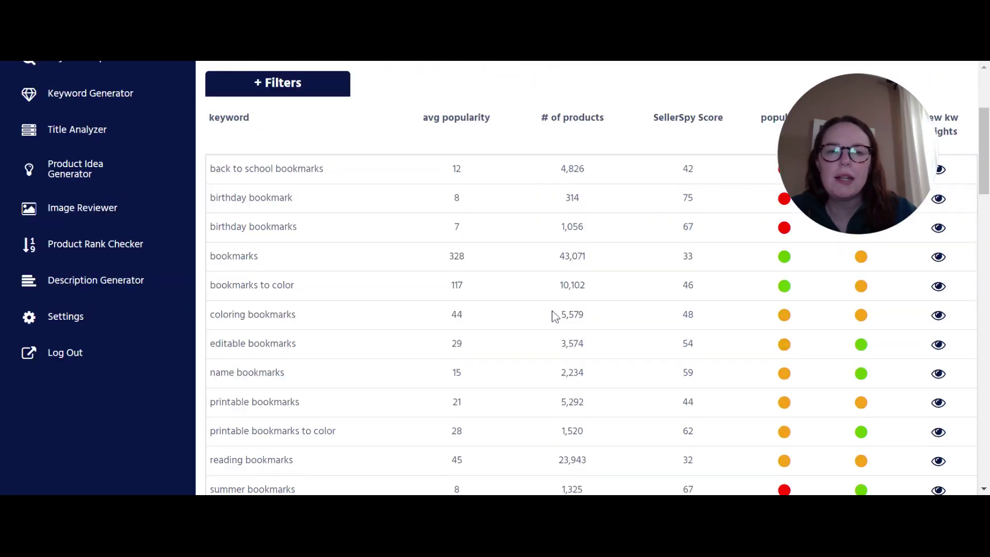
{"action": "scroll", "coordinate": [554, 316], "scroll_direction": "down", "scroll_amount": 15}
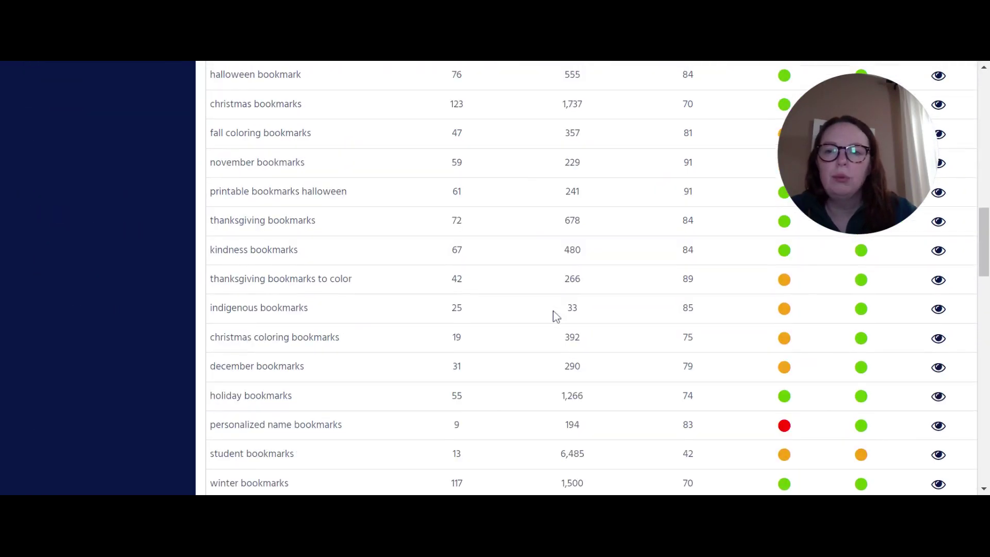
{"action": "scroll", "coordinate": [555, 316], "scroll_direction": "down", "scroll_amount": 9}
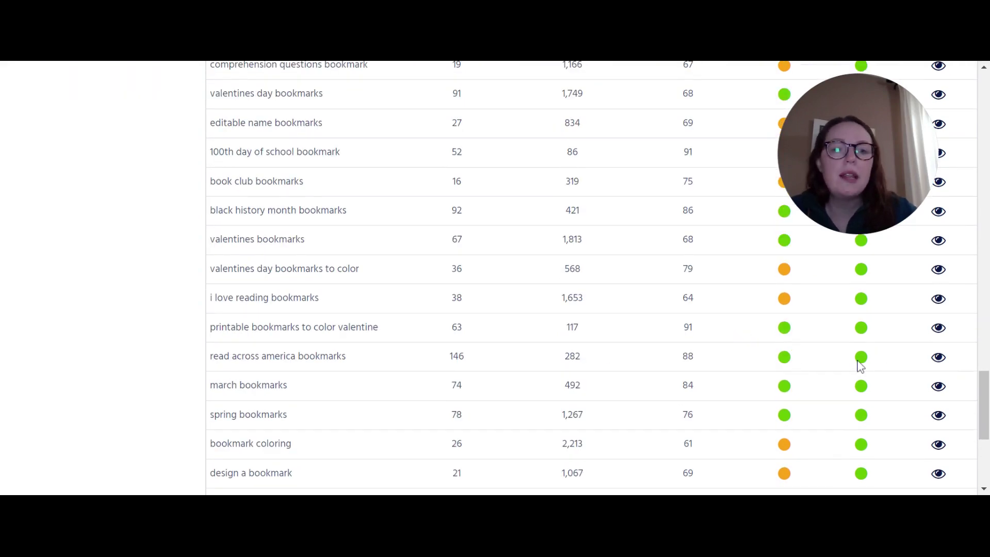
{"action": "scroll", "coordinate": [645, 366], "scroll_direction": "up", "scroll_amount": 15}
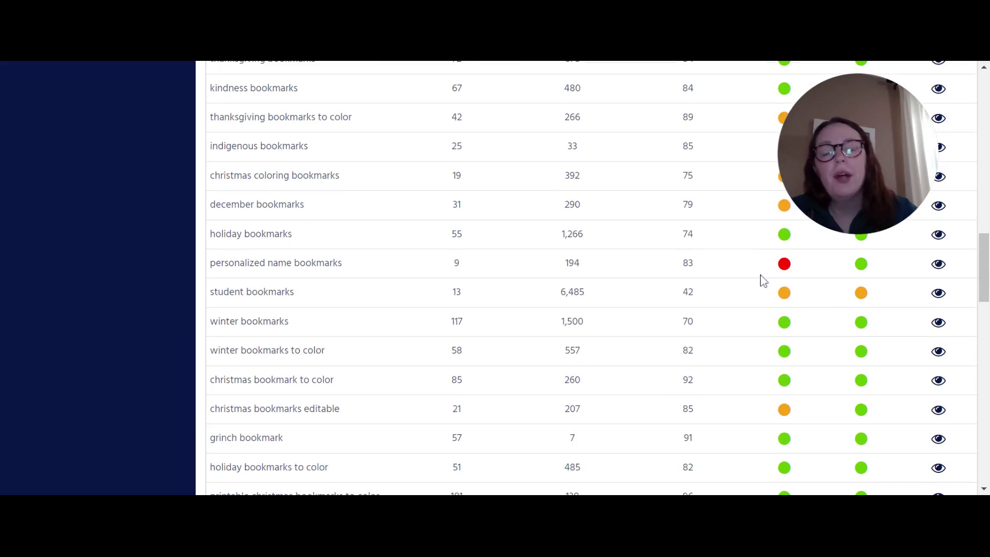
{"action": "scroll", "coordinate": [822, 335], "scroll_direction": "up", "scroll_amount": 4}
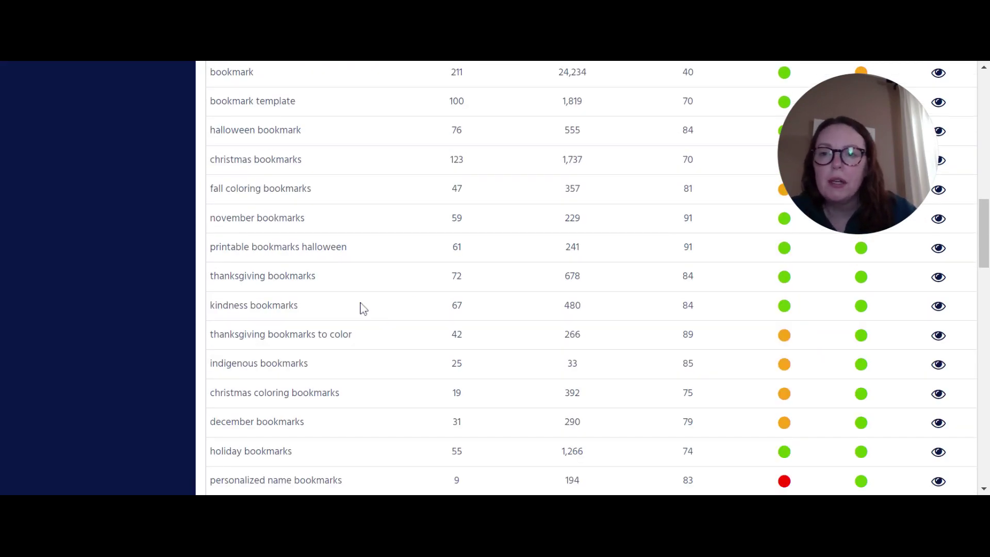
{"action": "scroll", "coordinate": [363, 309], "scroll_direction": "up", "scroll_amount": 1}
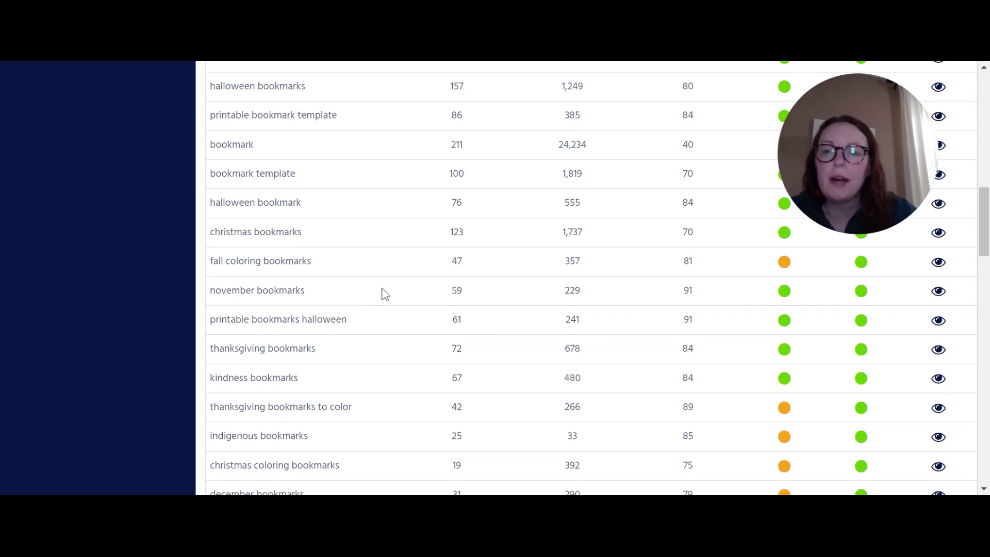
{"action": "scroll", "coordinate": [384, 294], "scroll_direction": "up", "scroll_amount": 4}
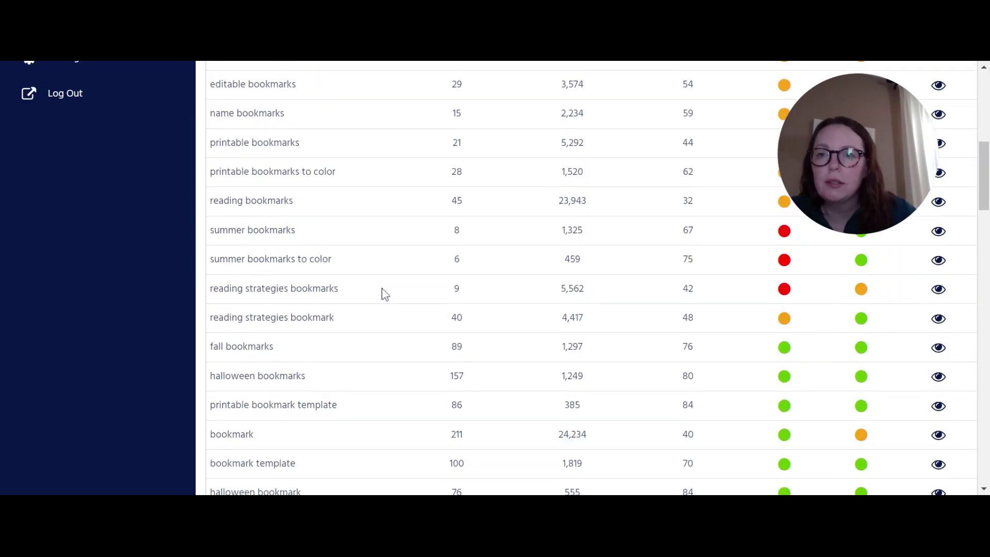
{"action": "scroll", "coordinate": [385, 293], "scroll_direction": "up", "scroll_amount": 6}
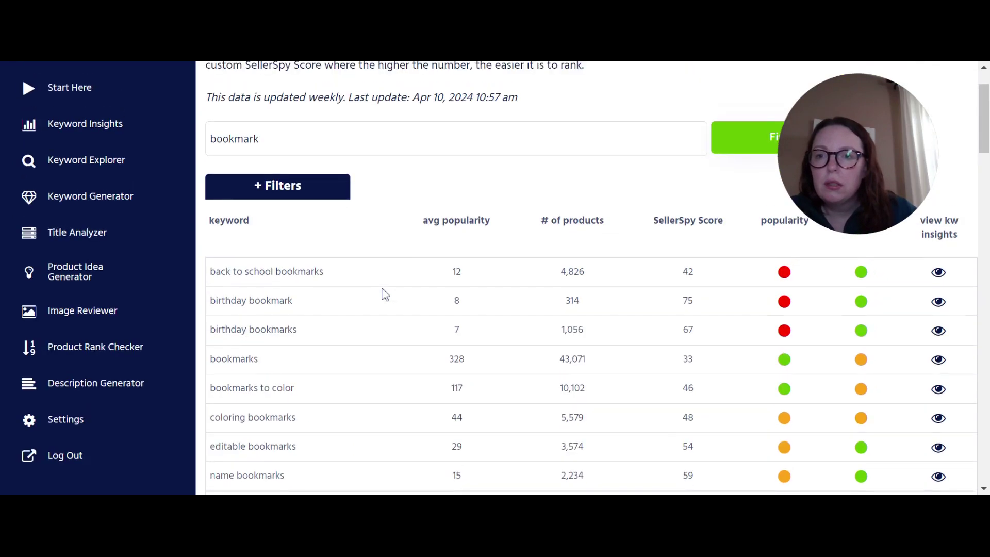
{"action": "scroll", "coordinate": [384, 294], "scroll_direction": "up", "scroll_amount": 2}
Search Keyword Explorer for 'christian bookmark'.
{"action": "left_click", "coordinate": [211, 211]}
{"action": "type", "text": "christian"}
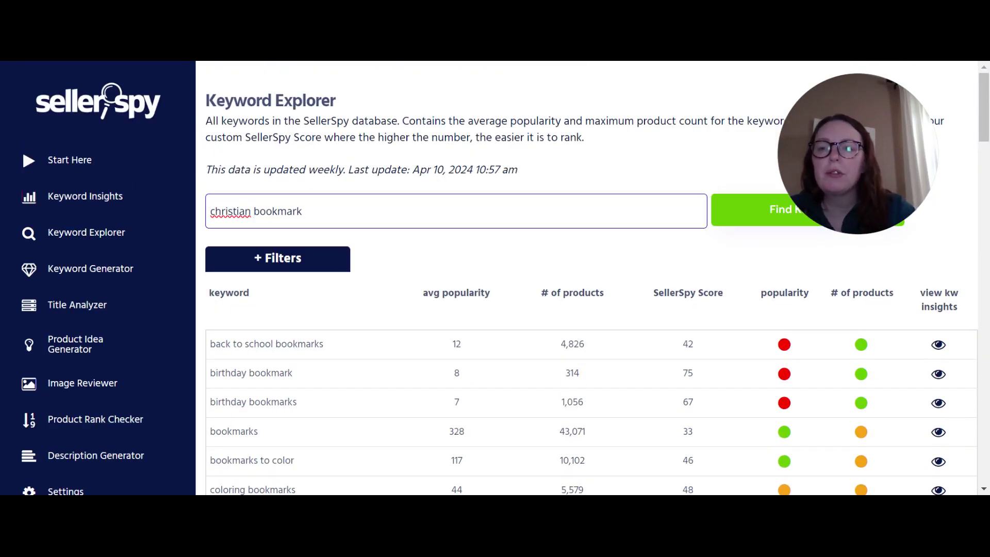
{"action": "key", "text": "Return"}
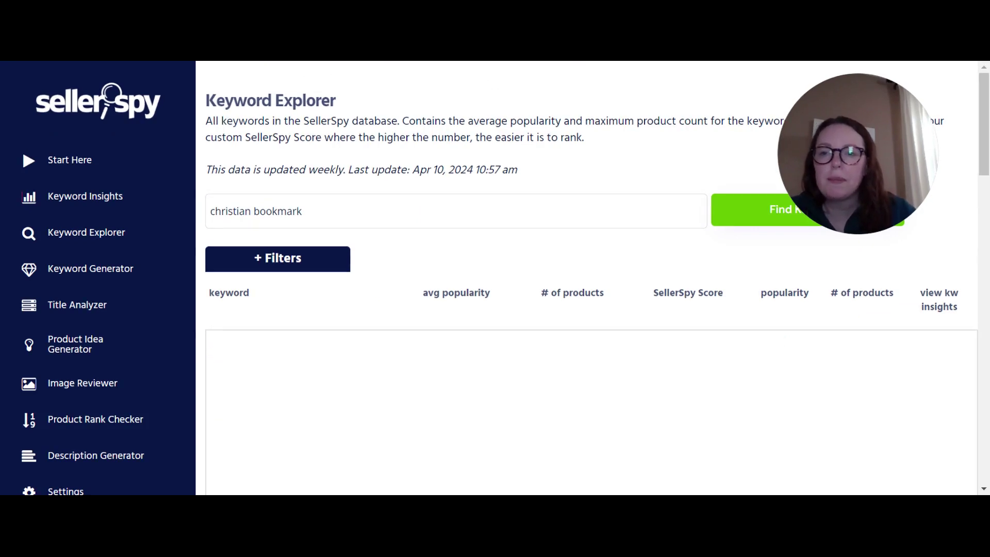
Swap the keyword to 'catholic bookmark', then to 'bible bookmark'.
{"action": "left_click", "coordinate": [222, 211]}
{"action": "double_click", "coordinate": [222, 211]}
{"action": "type", "text": "catholi"}
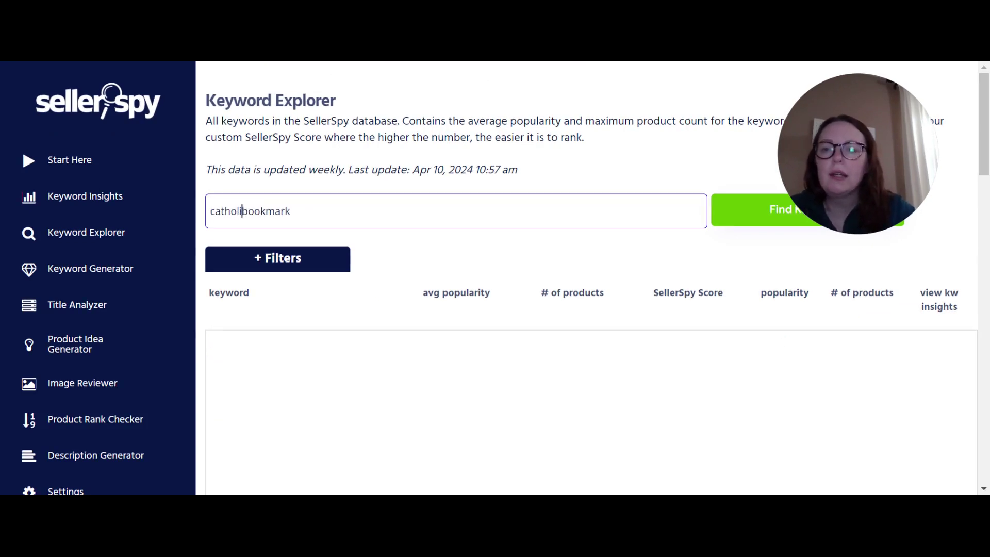
{"action": "type", "text": "c"}
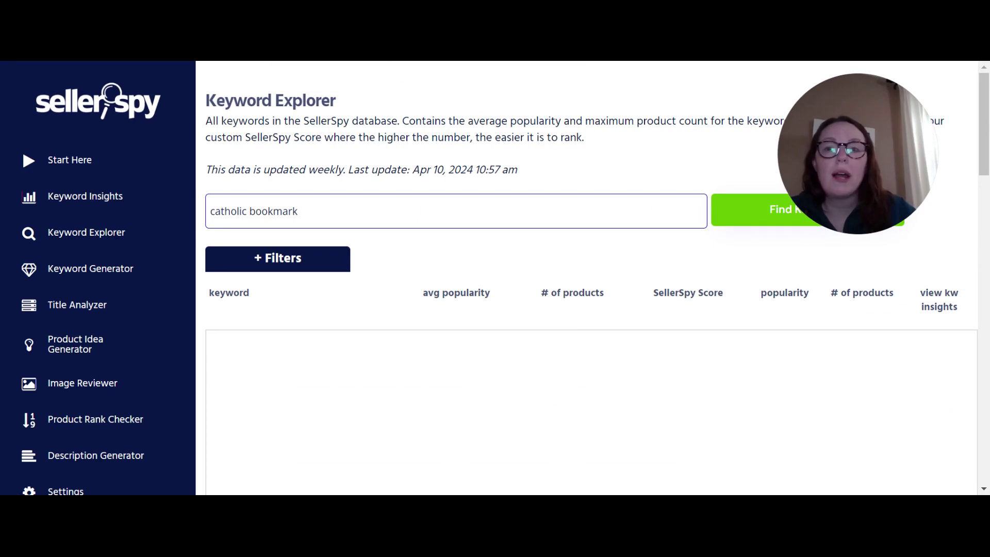
{"action": "key", "text": "ctrl+shift+Left"}
{"action": "type", "text": "bible"}
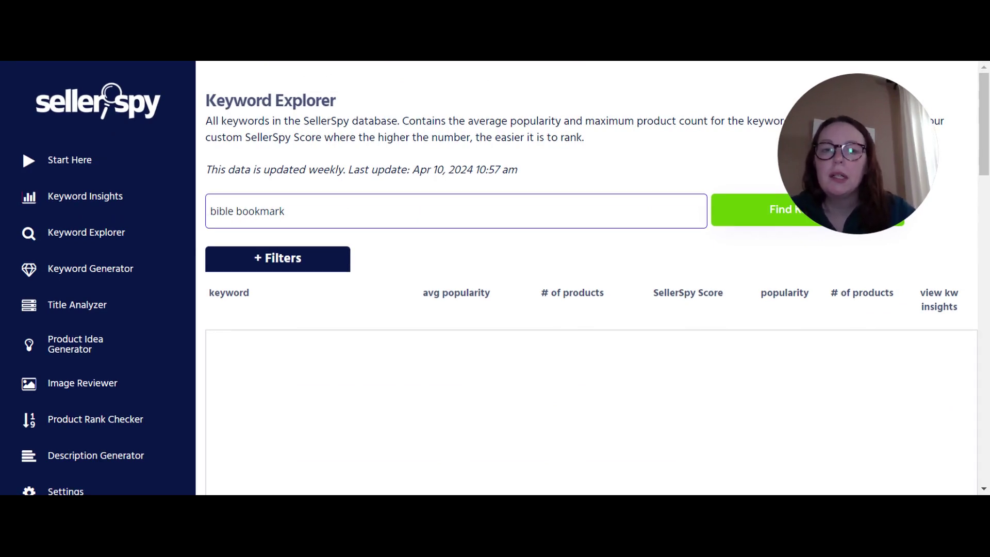
Clear the search keyword entirely and go to Keyword Insights.
{"action": "key", "text": "ctrl+shift+Left"}
{"action": "key", "text": "BackSpace"}
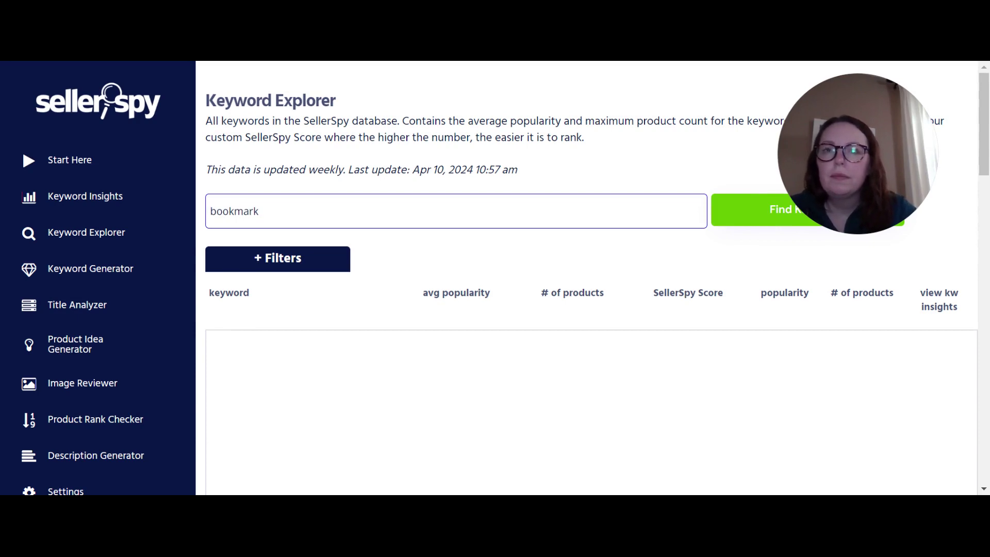
{"action": "key", "text": "ctrl+shift+Right"}
{"action": "key", "text": "BackSpace"}
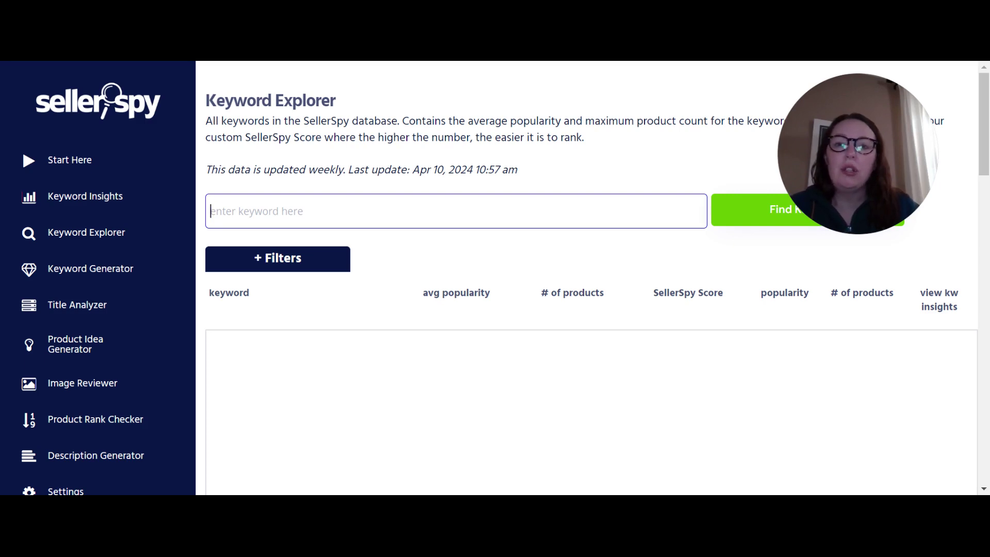
{"action": "left_click", "coordinate": [63, 201]}
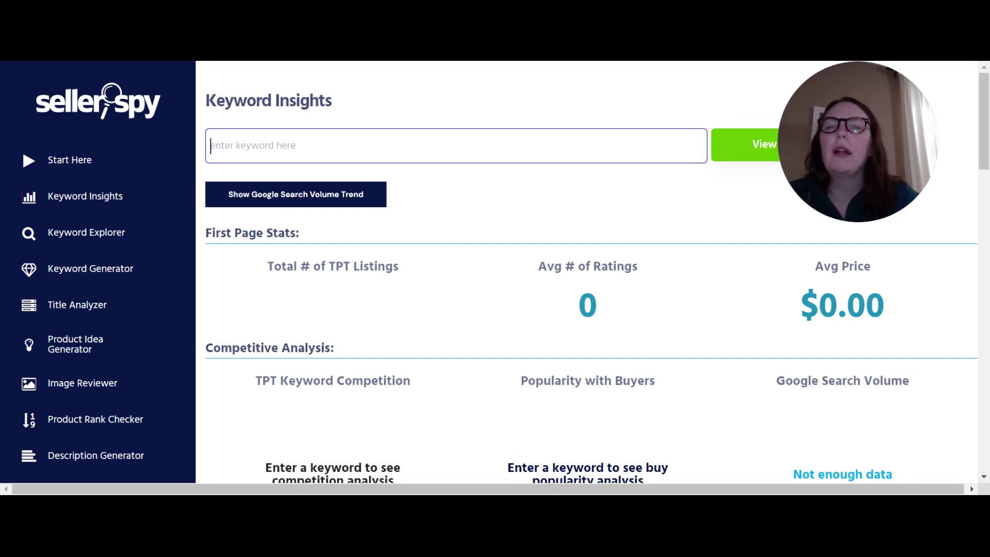
Look up 'bible verse bookmark' and highlight its 290 listings and average rating of 4.
{"action": "type", "text": "bible verse"}
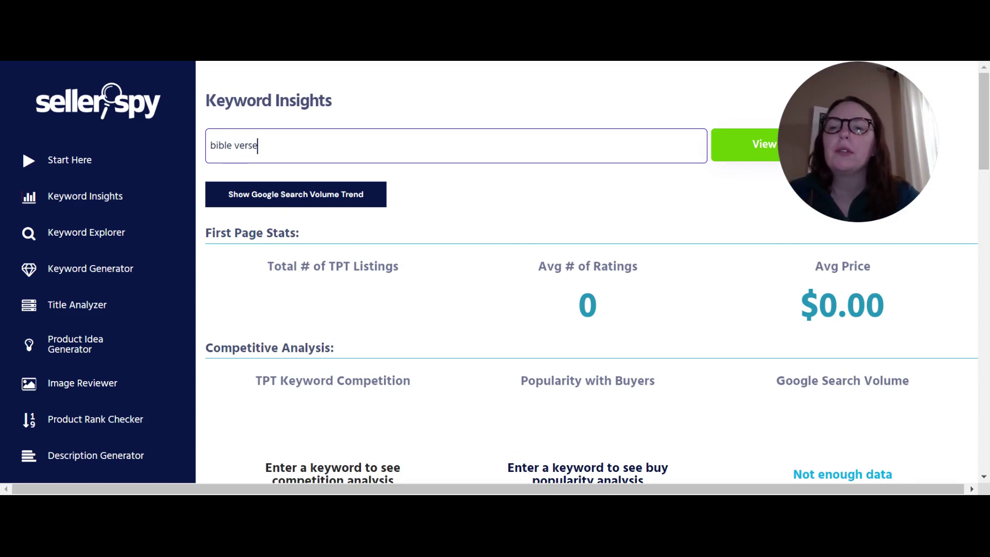
{"action": "type", "text": " bookmark"}
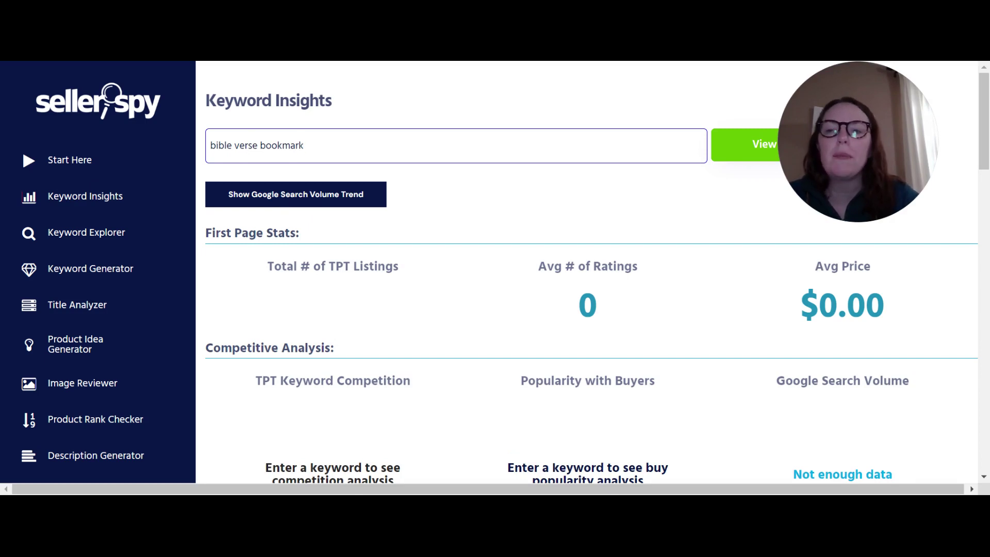
{"action": "key", "text": "Return"}
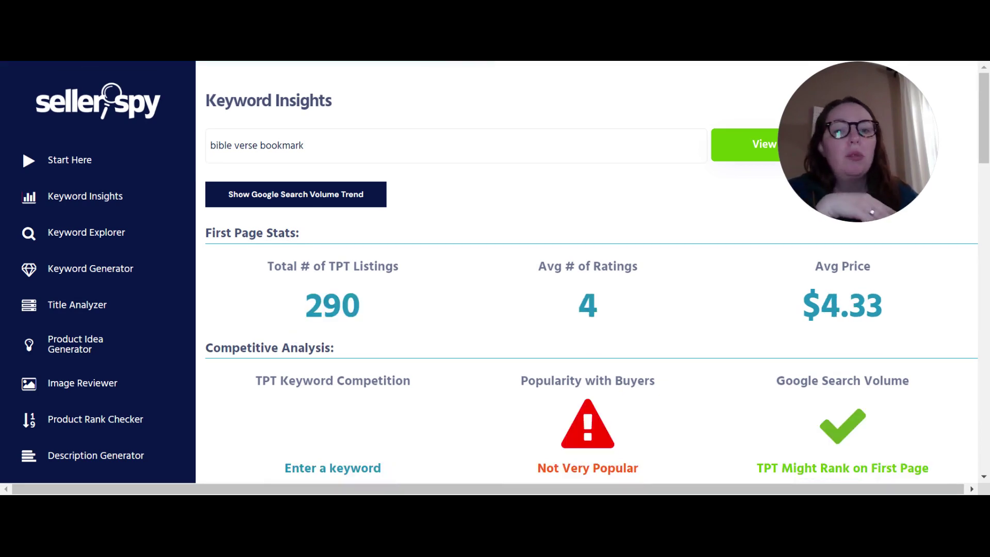
{"action": "left_click_drag", "start_coordinate": [312, 309], "coordinate": [385, 314]}
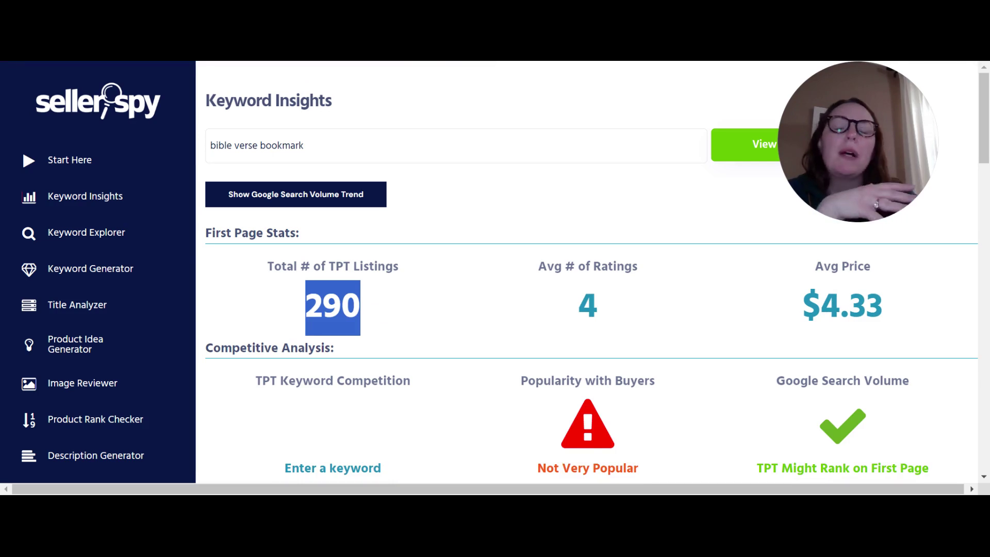
{"action": "double_click", "coordinate": [582, 309]}
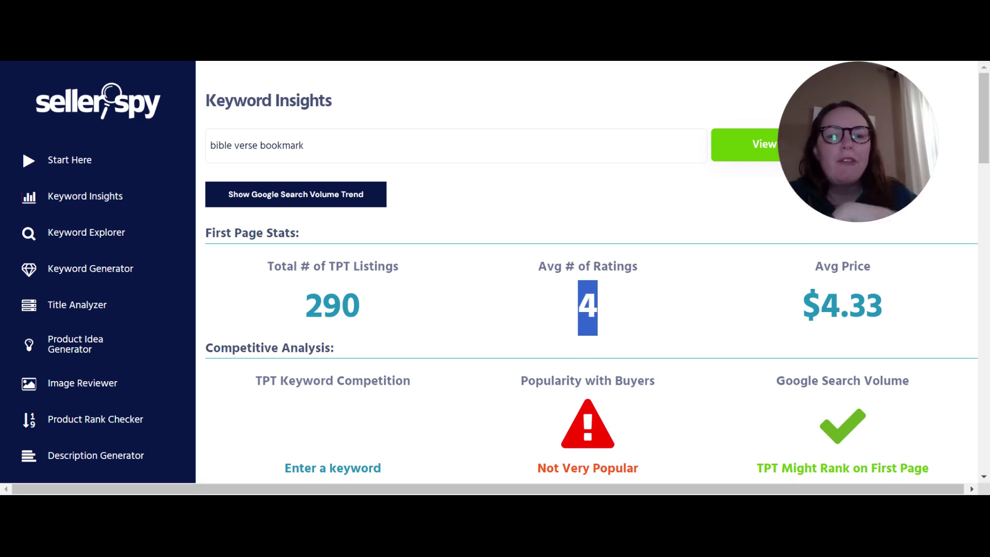
{"action": "scroll", "coordinate": [776, 356], "scroll_direction": "down", "scroll_amount": 2}
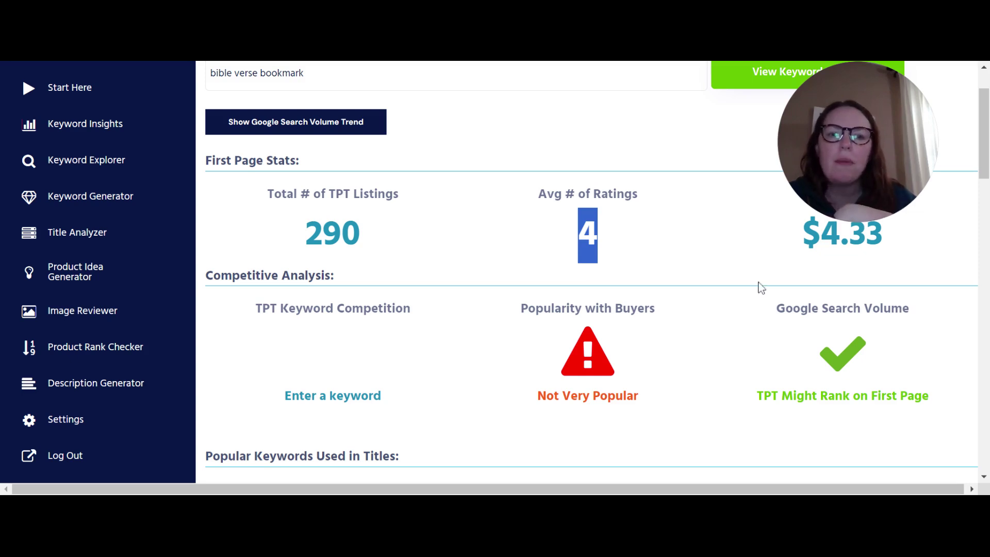
{"action": "left_click", "coordinate": [745, 247]}
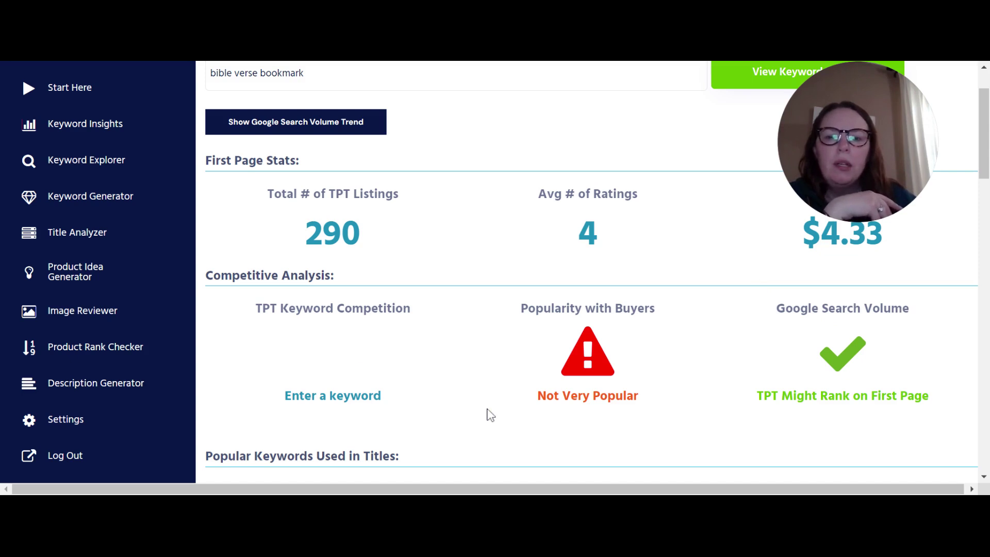
{"action": "scroll", "coordinate": [488, 413], "scroll_direction": "down", "scroll_amount": 3}
Highlight 'psalms' and its instance count of 3 in the popular title keywords.
{"action": "scroll", "coordinate": [488, 413], "scroll_direction": "down", "scroll_amount": 2}
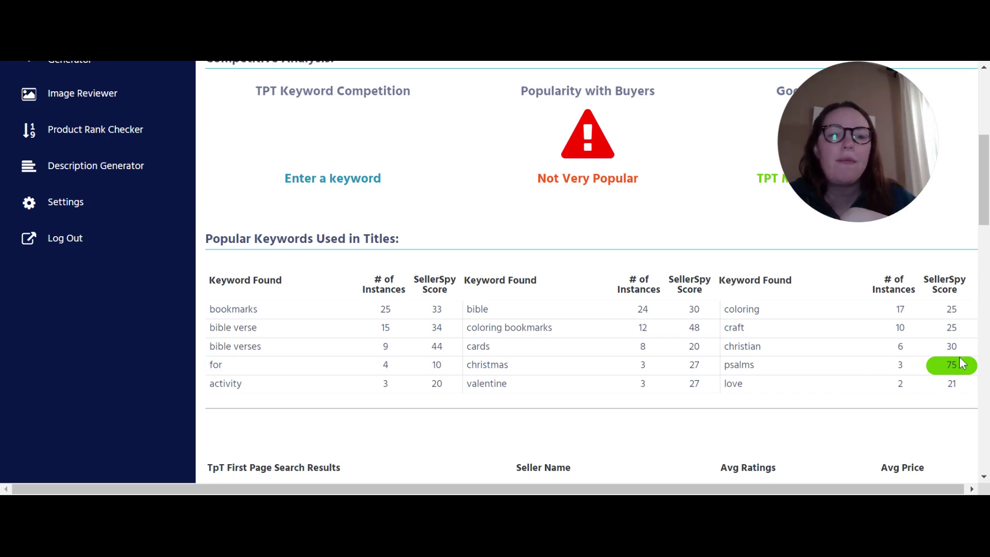
{"action": "left_click_drag", "start_coordinate": [905, 363], "coordinate": [895, 365]}
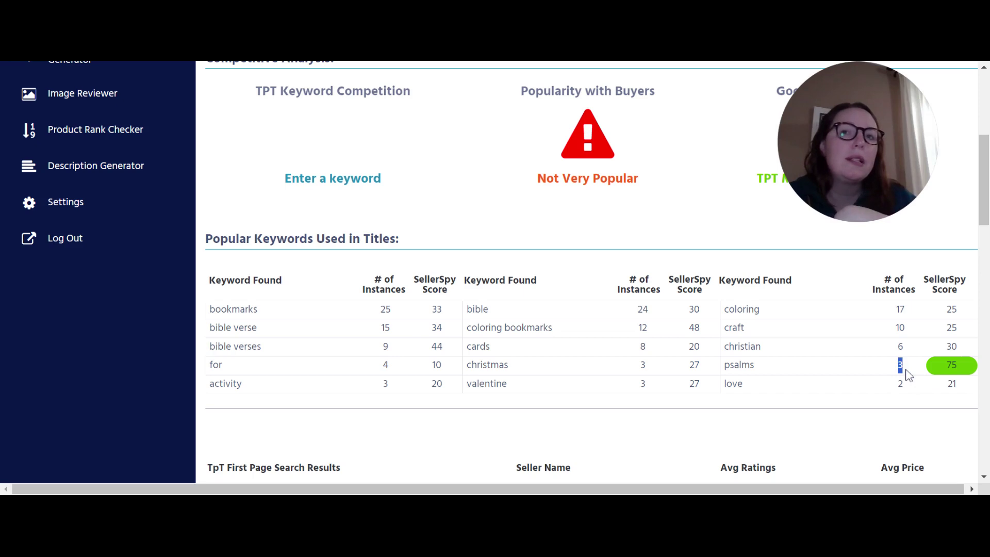
{"action": "left_click", "coordinate": [902, 372]}
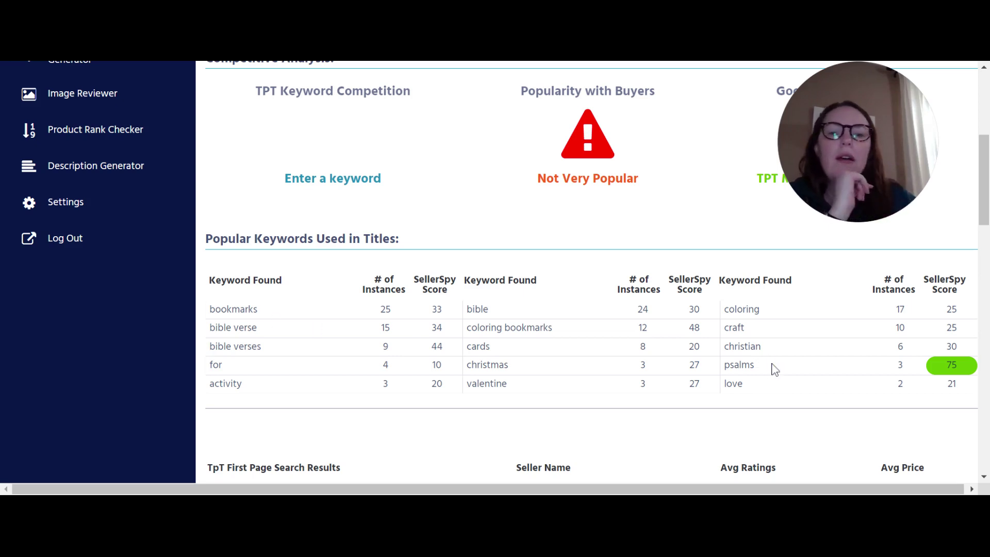
{"action": "left_click_drag", "start_coordinate": [754, 367], "coordinate": [723, 376]}
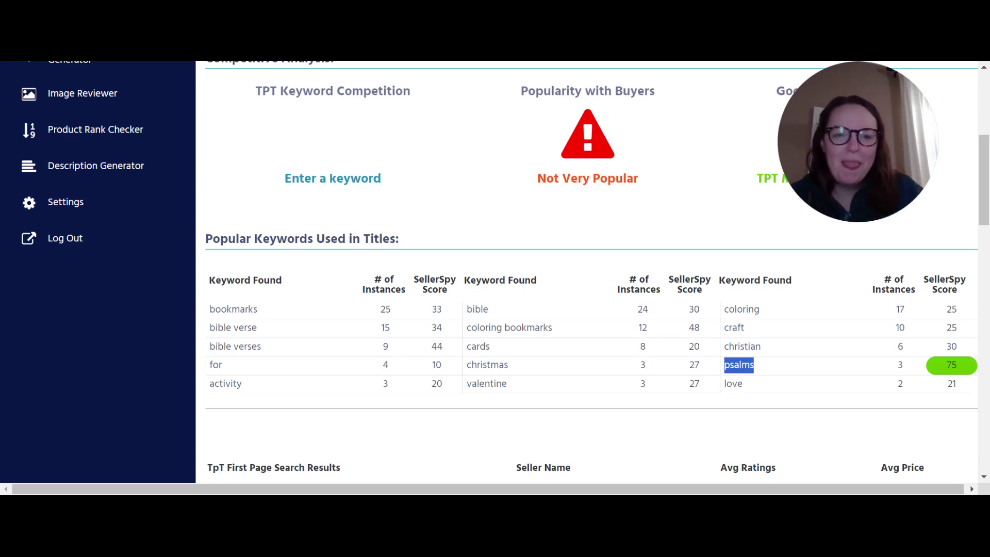
{"action": "scroll", "coordinate": [559, 361], "scroll_direction": "down", "scroll_amount": 2}
{"action": "scroll", "coordinate": [714, 309], "scroll_direction": "down", "scroll_amount": 5}
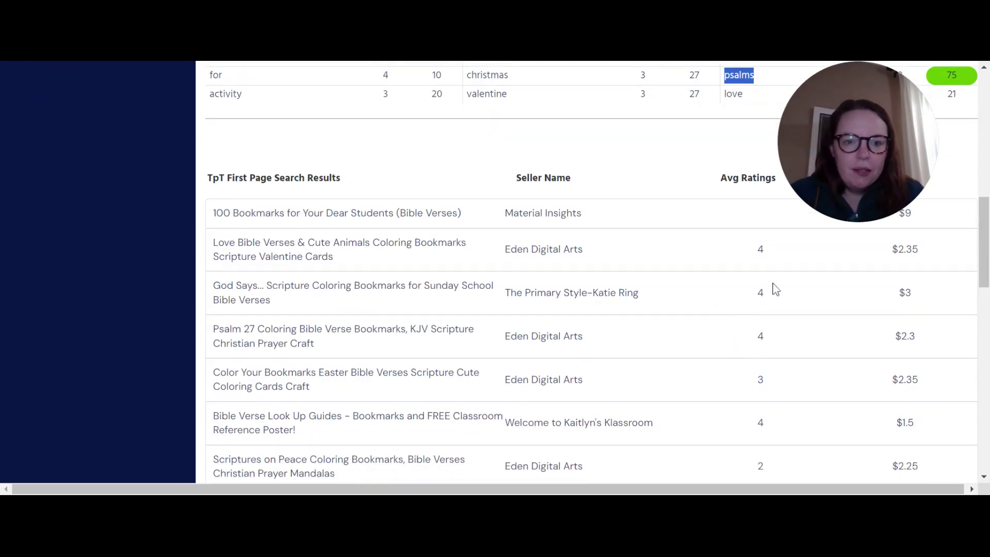
{"action": "scroll", "coordinate": [771, 304], "scroll_direction": "down", "scroll_amount": 2}
{"action": "scroll", "coordinate": [774, 323], "scroll_direction": "down", "scroll_amount": 2}
{"action": "scroll", "coordinate": [777, 326], "scroll_direction": "down", "scroll_amount": 7}
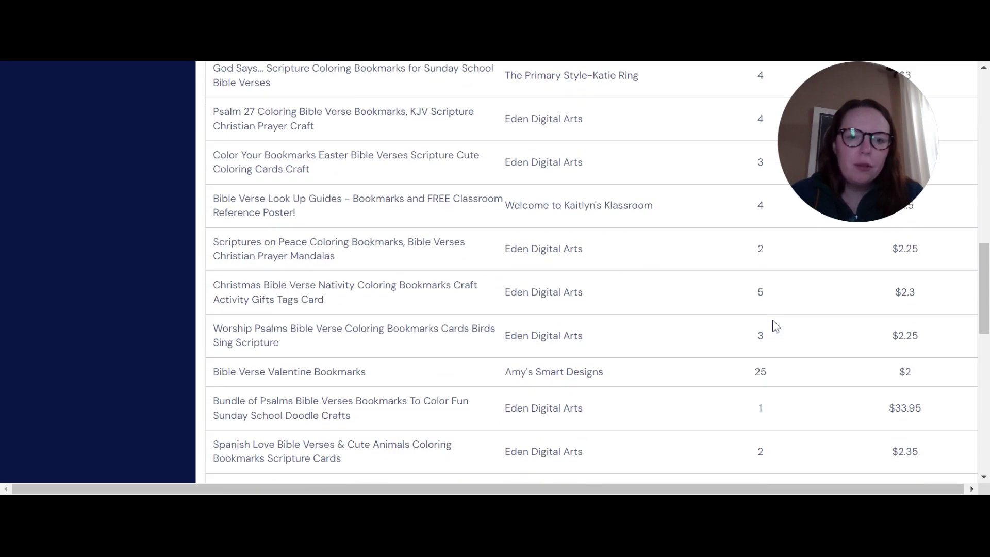
{"action": "scroll", "coordinate": [778, 336], "scroll_direction": "down", "scroll_amount": 2}
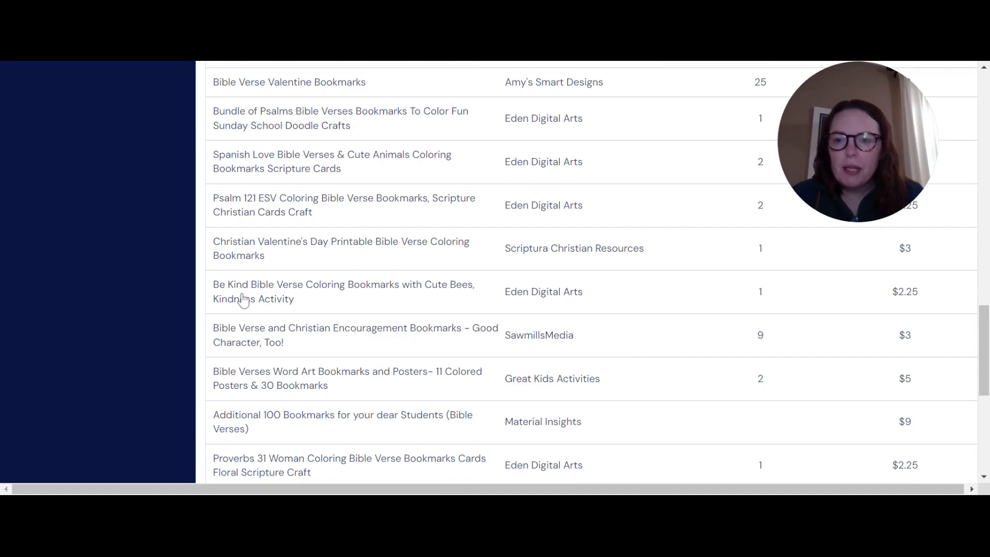
{"action": "scroll", "coordinate": [420, 313], "scroll_direction": "down", "scroll_amount": 1}
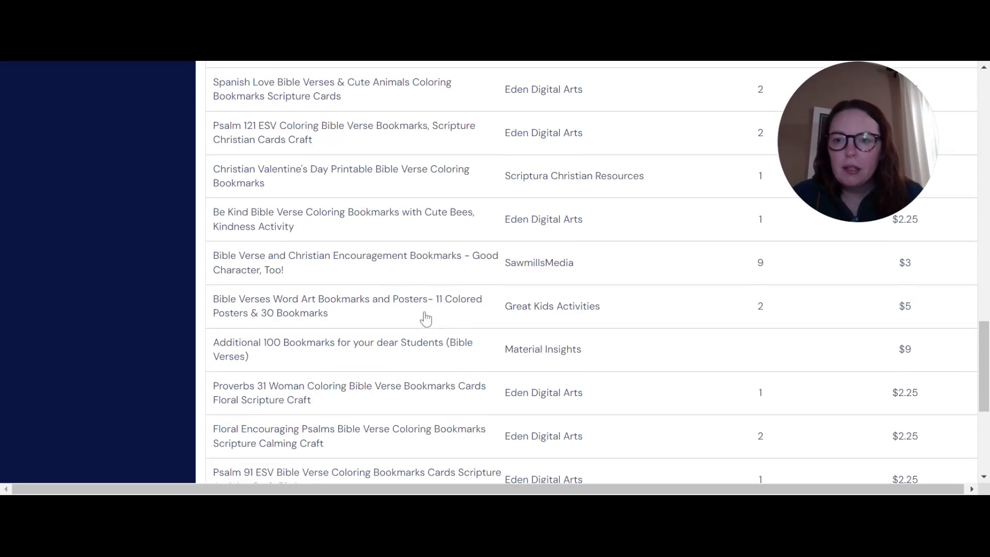
{"action": "scroll", "coordinate": [444, 323], "scroll_direction": "down", "scroll_amount": 1}
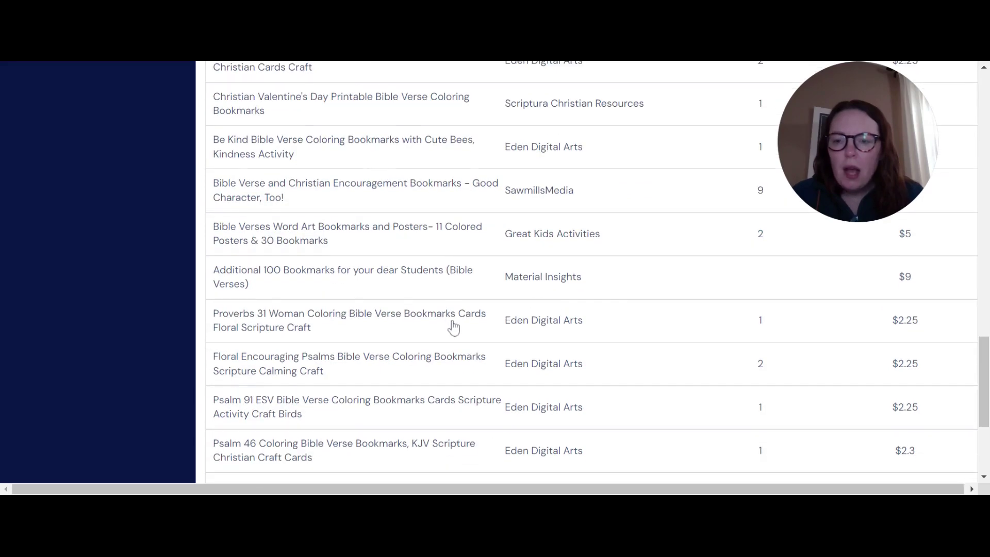
{"action": "scroll", "coordinate": [451, 325], "scroll_direction": "down", "scroll_amount": 1}
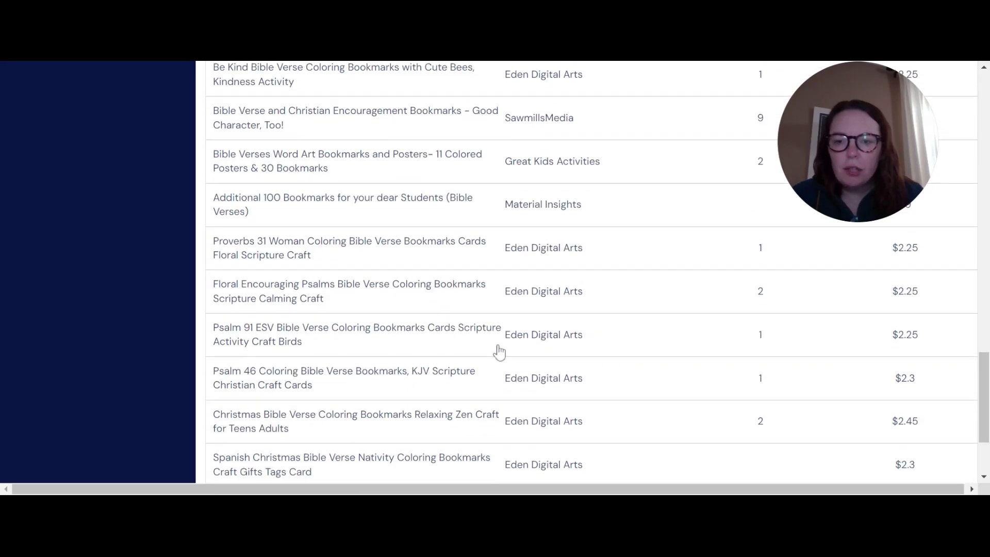
{"action": "scroll", "coordinate": [464, 353], "scroll_direction": "up", "scroll_amount": 8}
{"action": "scroll", "coordinate": [435, 355], "scroll_direction": "up", "scroll_amount": 5}
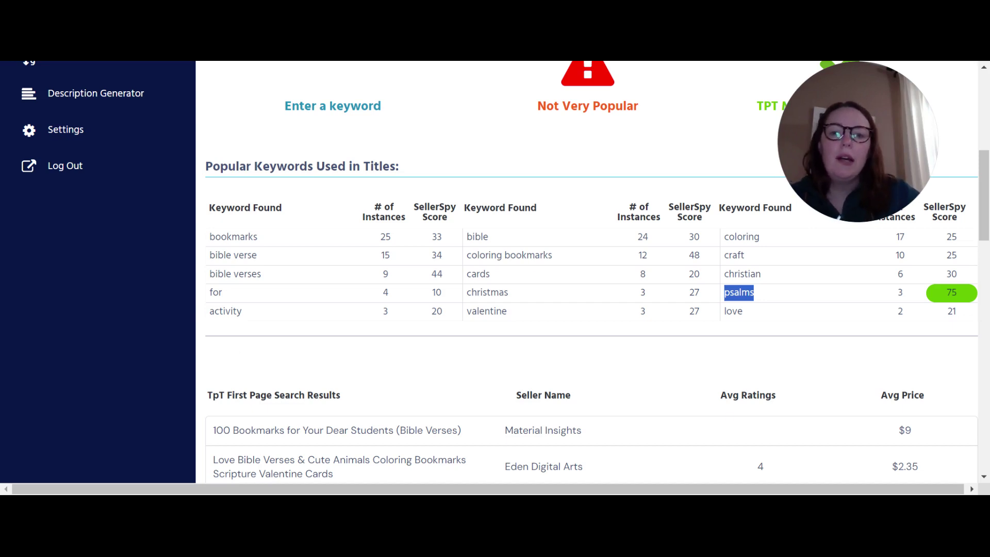
{"action": "left_click_drag", "start_coordinate": [206, 166], "coordinate": [467, 165]}
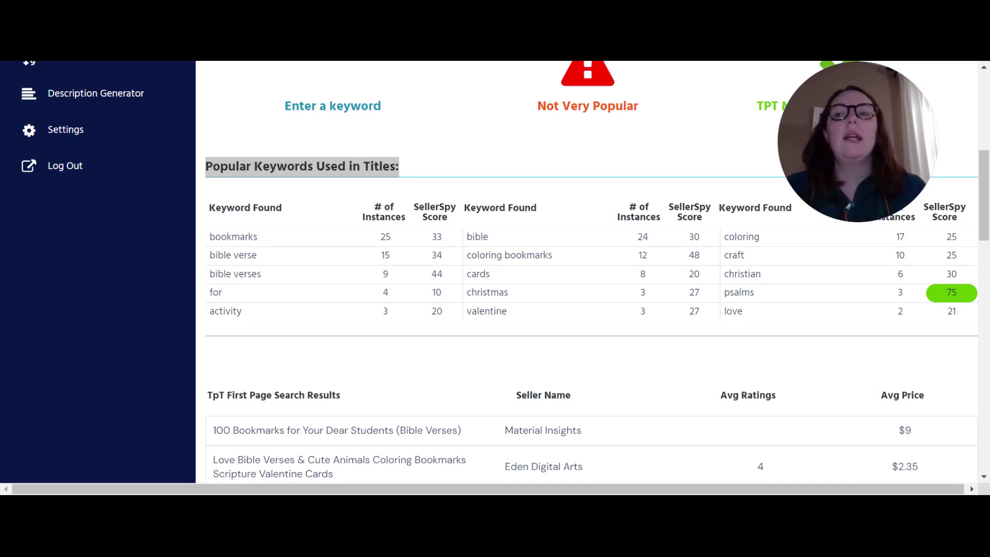
{"action": "scroll", "coordinate": [67, 185], "scroll_direction": "up", "scroll_amount": 4}
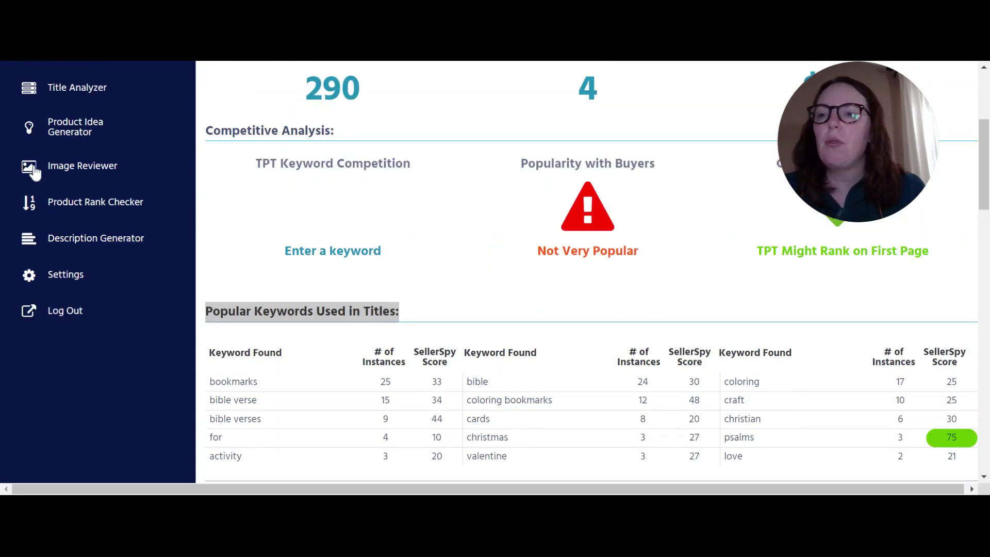
Enter the title 'Christian Bible Verse Coloring Bookmarks - Psalms Activity' in the Title Analyzer.
{"action": "left_click", "coordinate": [88, 160]}
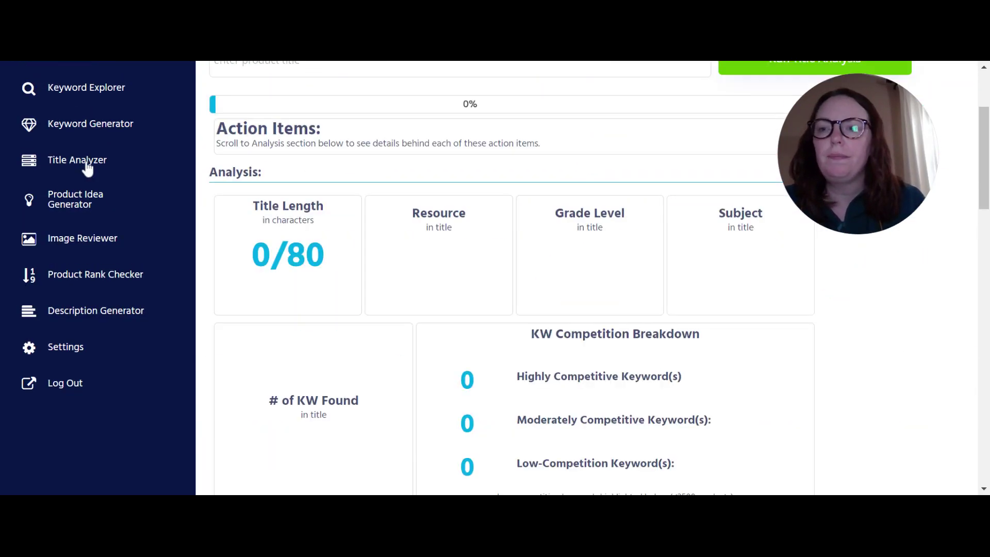
{"action": "scroll", "coordinate": [303, 117], "scroll_direction": "up", "scroll_amount": 3}
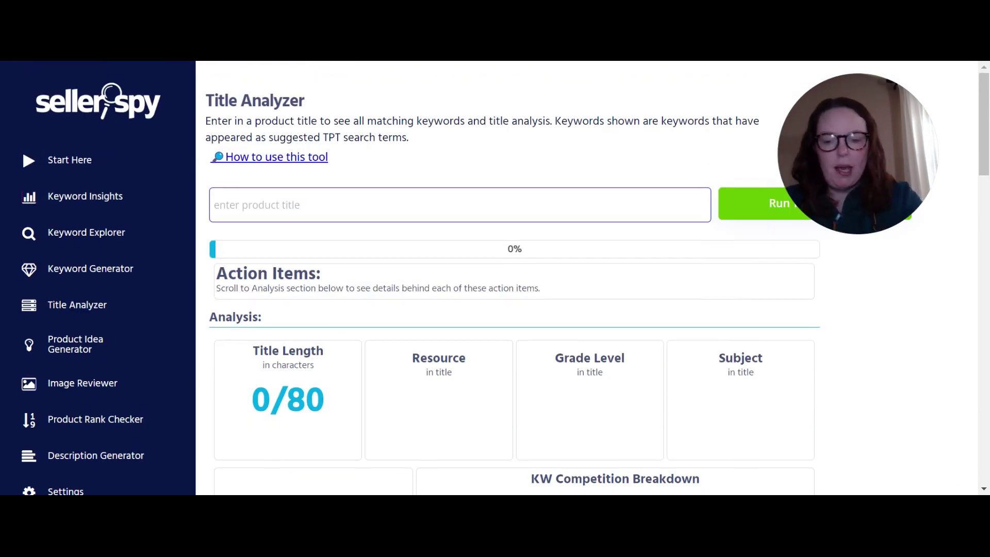
{"action": "type", "text": "Christian "}
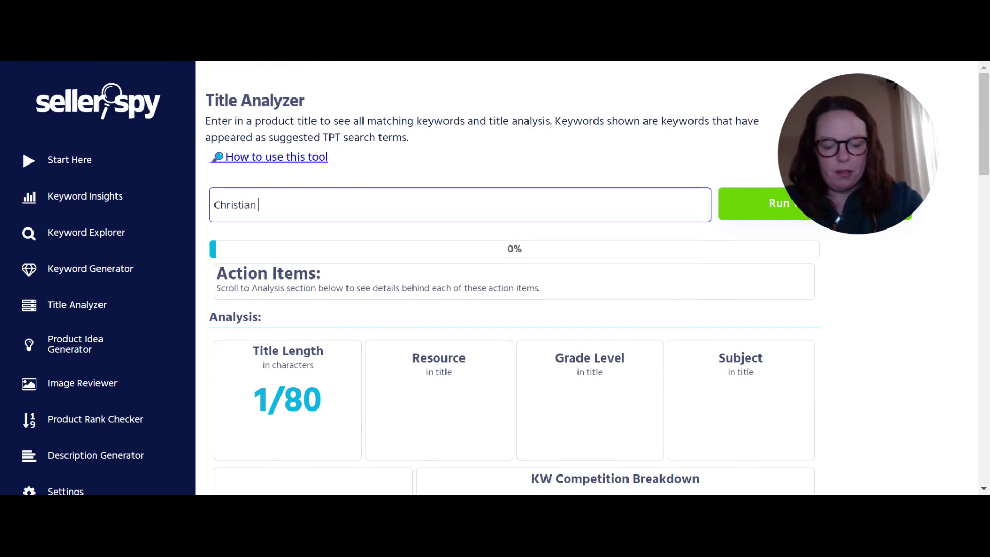
{"action": "type", "text": "Bible Ve"}
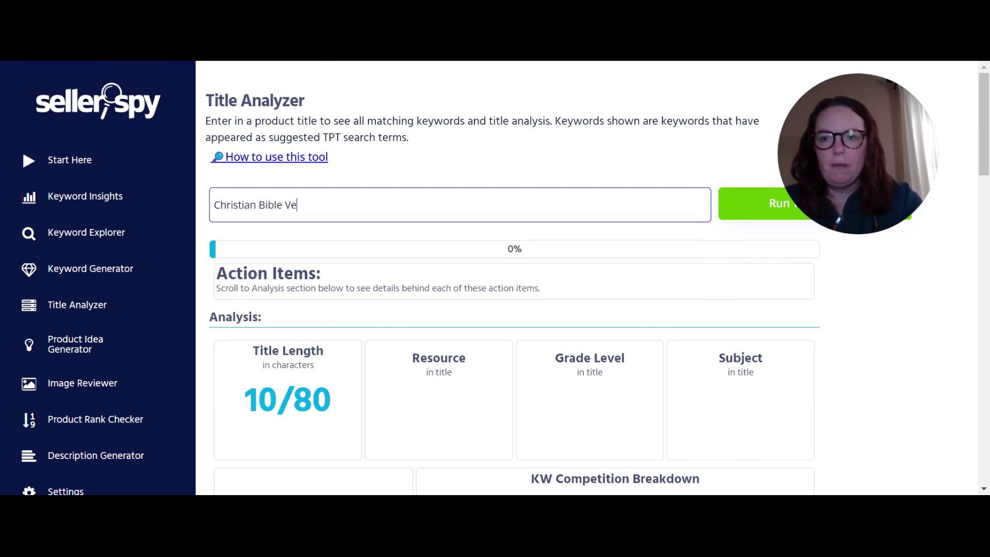
{"action": "type", "text": "rse Book"}
{"action": "key", "text": "BackSpace"}
{"action": "key", "text": "BackSpace"}
{"action": "key", "text": "BackSpace"}
{"action": "key", "text": "BackSpace"}
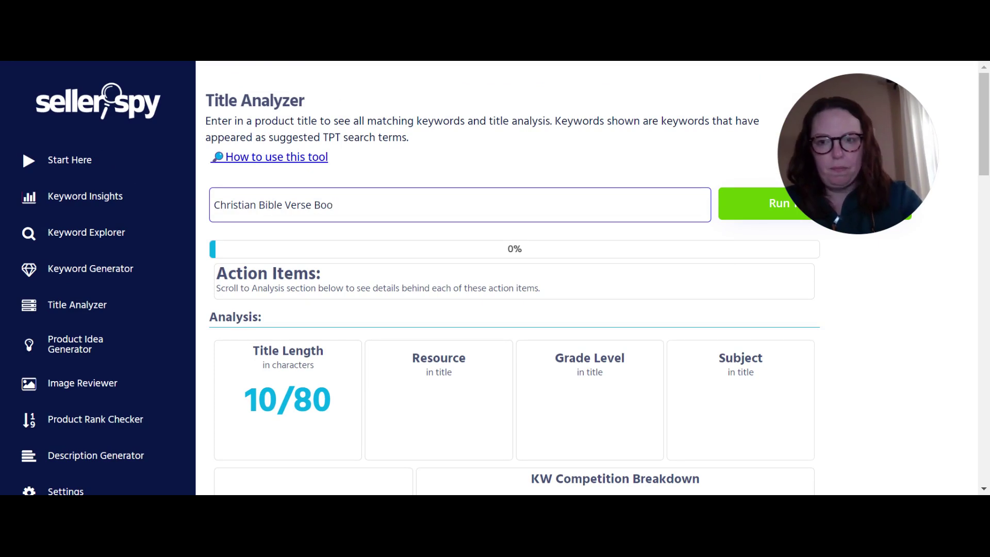
{"action": "type", "text": "Coloring Bo"}
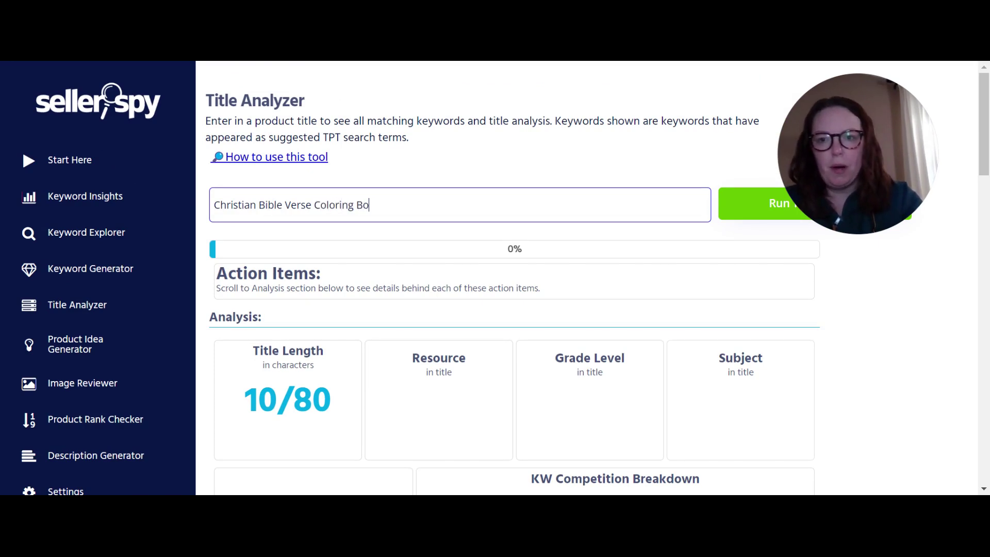
{"action": "type", "text": "okmarks - Pa"}
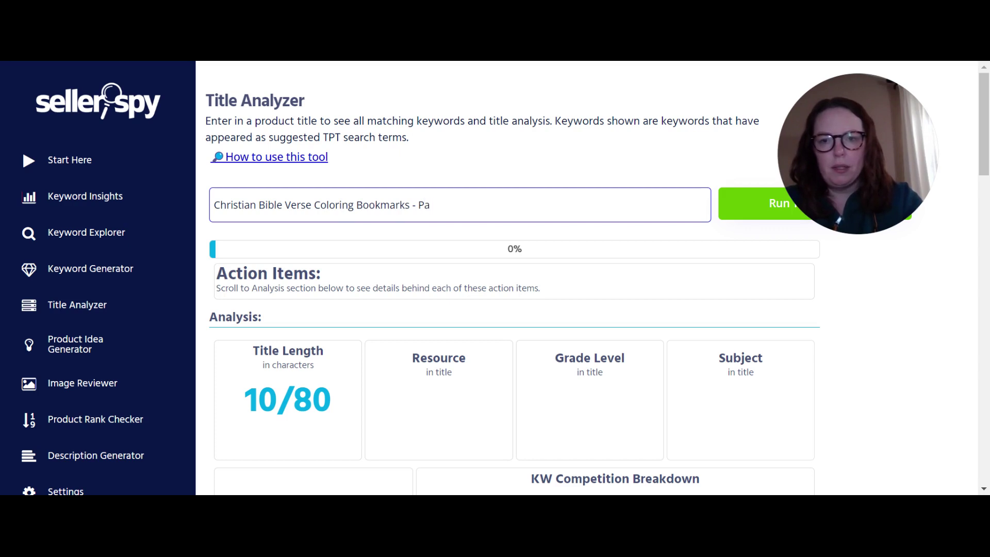
{"action": "key", "text": "BackSpace"}
{"action": "type", "text": "salms"}
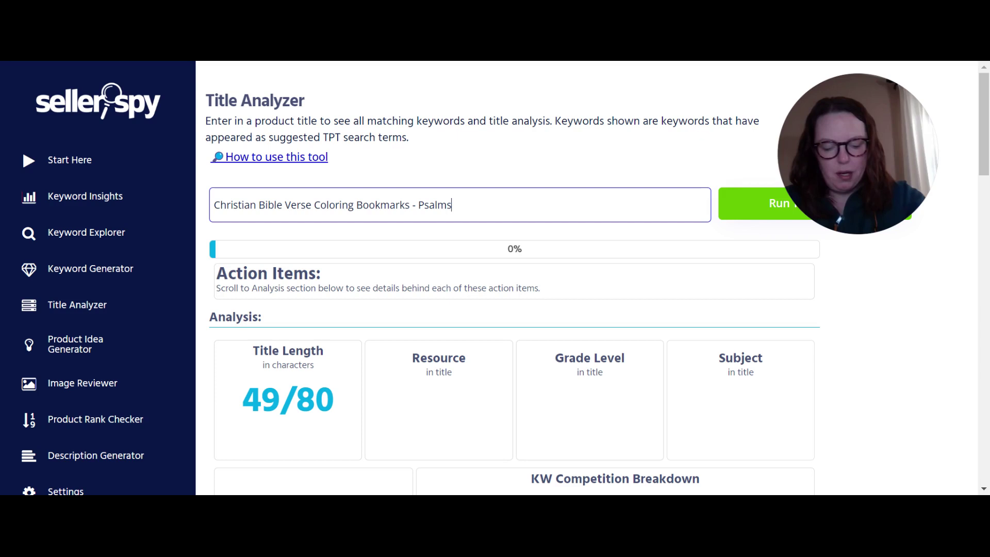
{"action": "type", "text": " Book"}
{"action": "key", "text": "BackSpace"}
{"action": "key", "text": "BackSpace"}
{"action": "key", "text": "BackSpace"}
{"action": "key", "text": "BackSpace"}
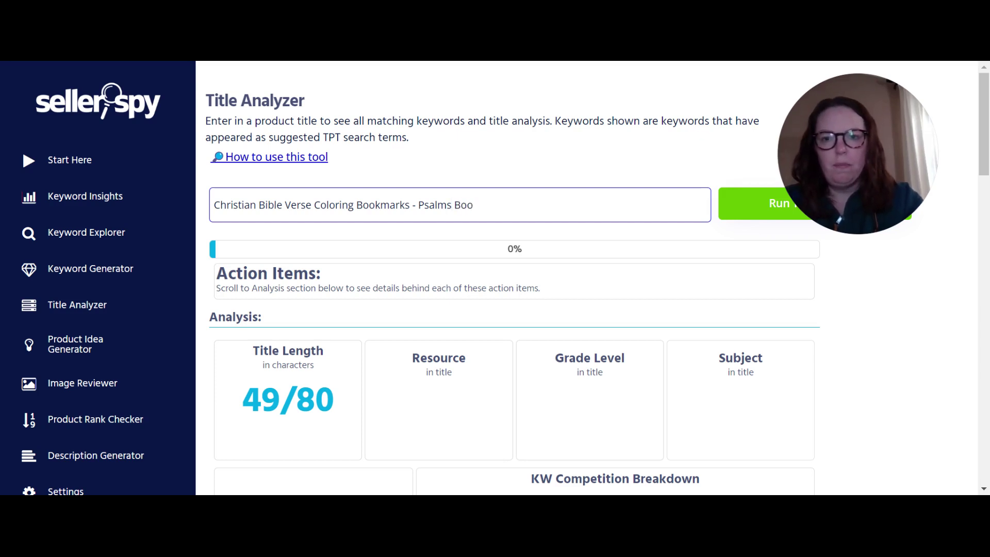
{"action": "type", "text": "Activity"}
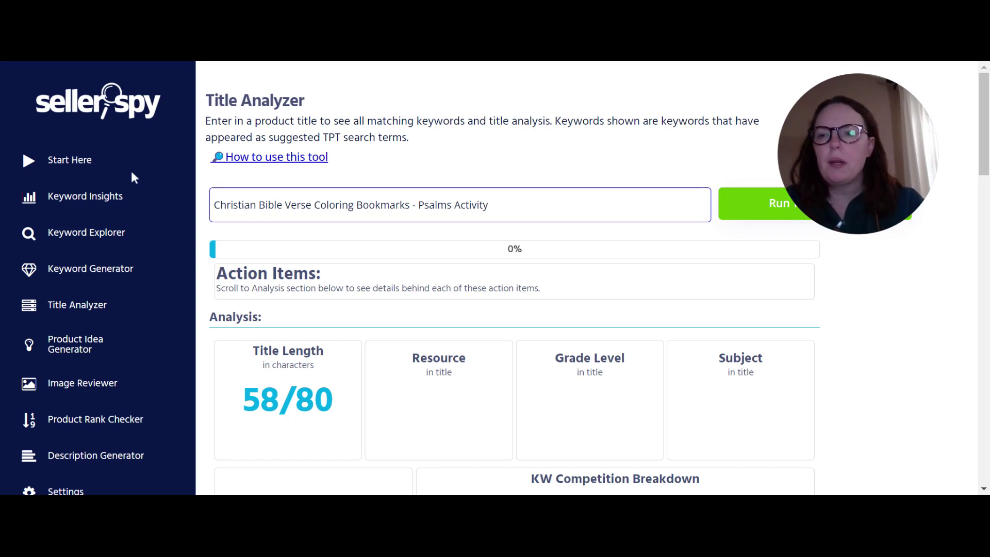
{"action": "left_click", "coordinate": [112, 198]}
{"action": "scroll", "coordinate": [476, 314], "scroll_direction": "down", "scroll_amount": 7}
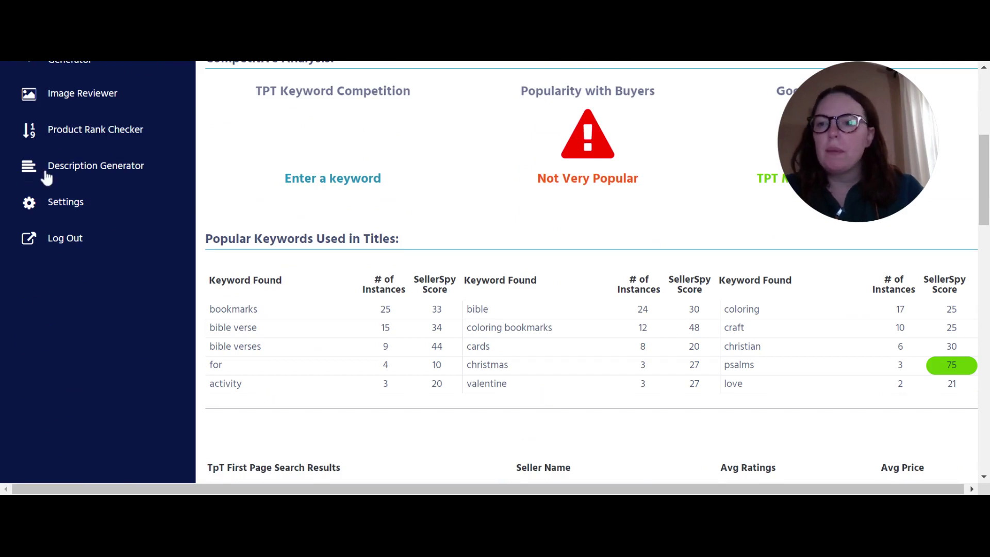
{"action": "scroll", "coordinate": [17, 170], "scroll_direction": "up", "scroll_amount": 3}
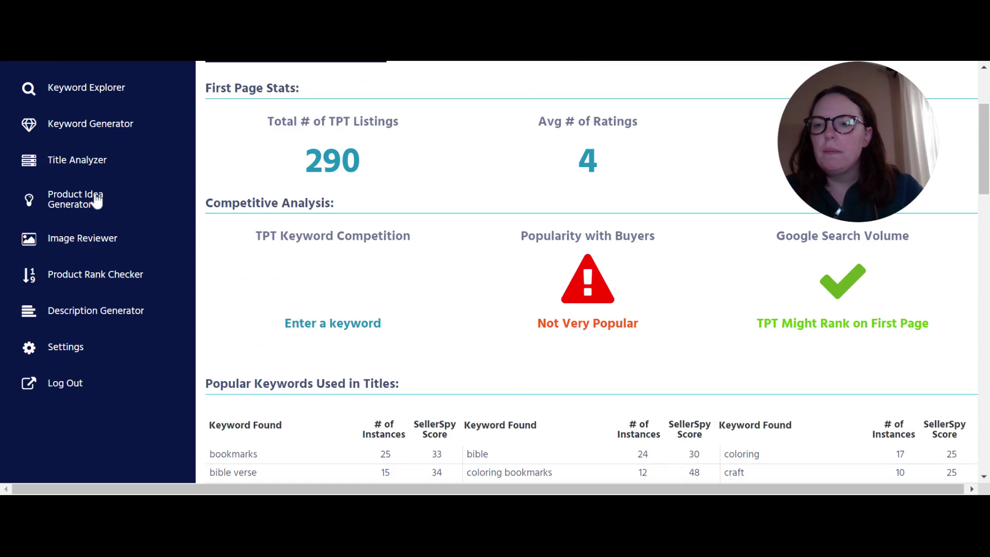
{"action": "left_click", "coordinate": [98, 163]}
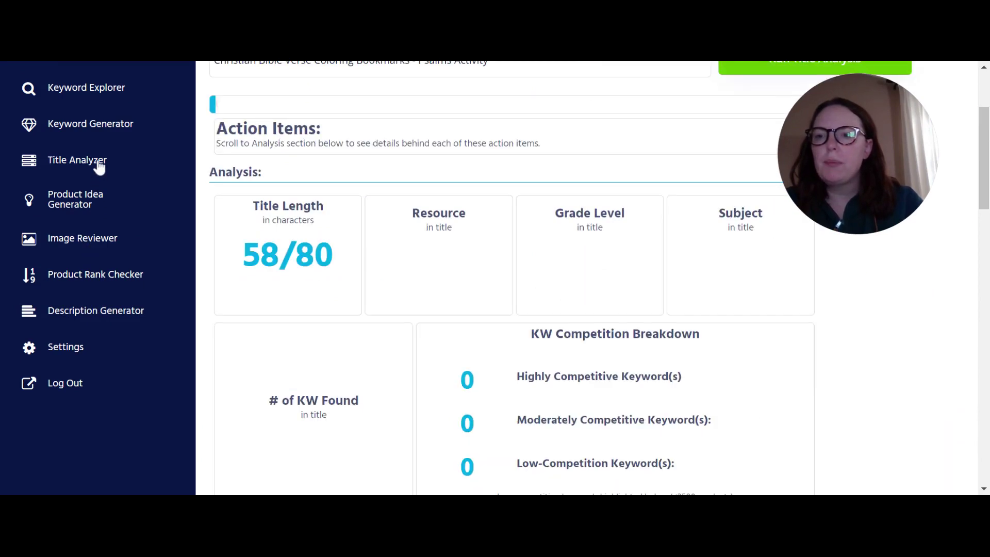
{"action": "scroll", "coordinate": [531, 178], "scroll_direction": "up", "scroll_amount": 2}
{"action": "left_click", "coordinate": [479, 167]}
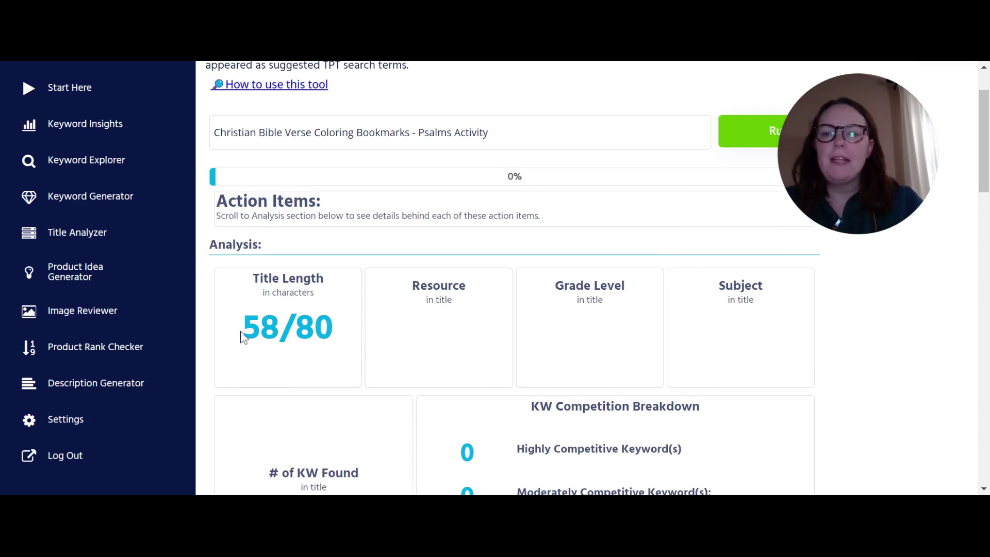
{"action": "left_click_drag", "start_coordinate": [242, 336], "coordinate": [335, 330]}
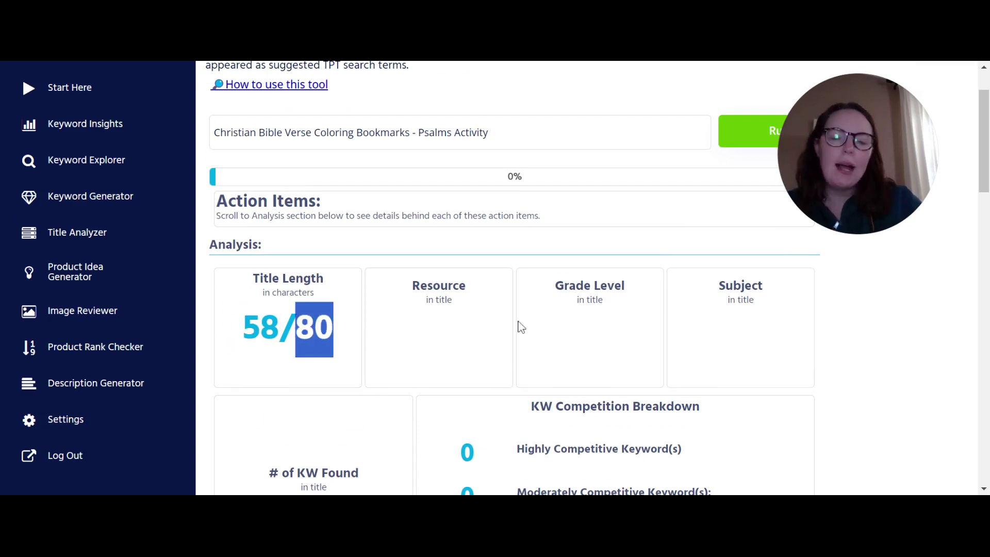
Append '- Catholic Bookmark' to the end of the title.
{"action": "left_click", "coordinate": [539, 125]}
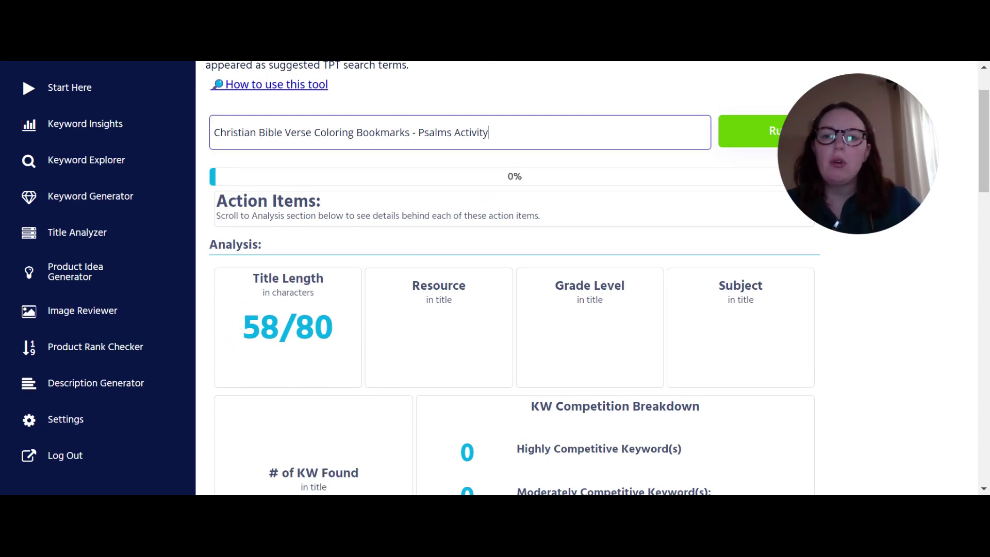
{"action": "type", "text": "- "}
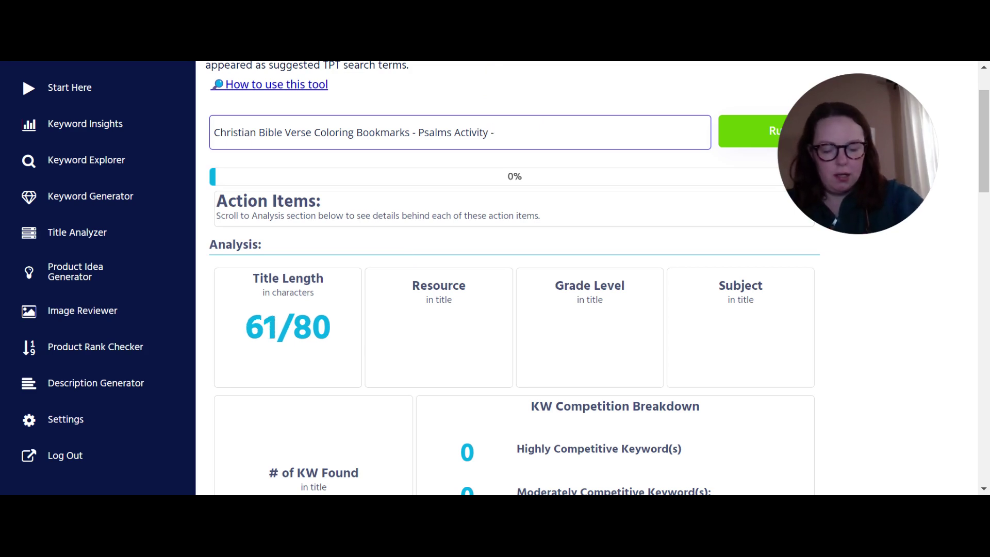
{"action": "type", "text": "Catholic"}
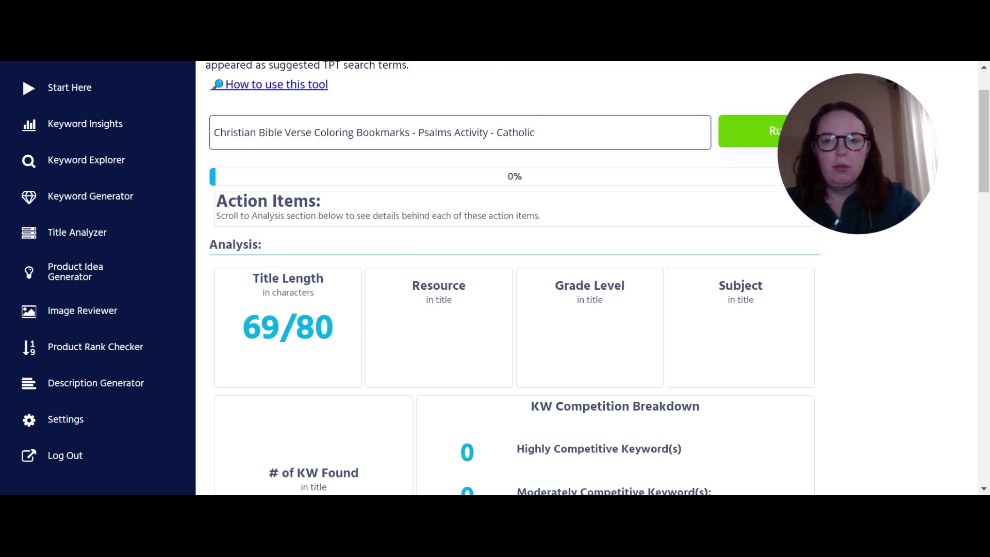
{"action": "type", "text": " Bookmark"}
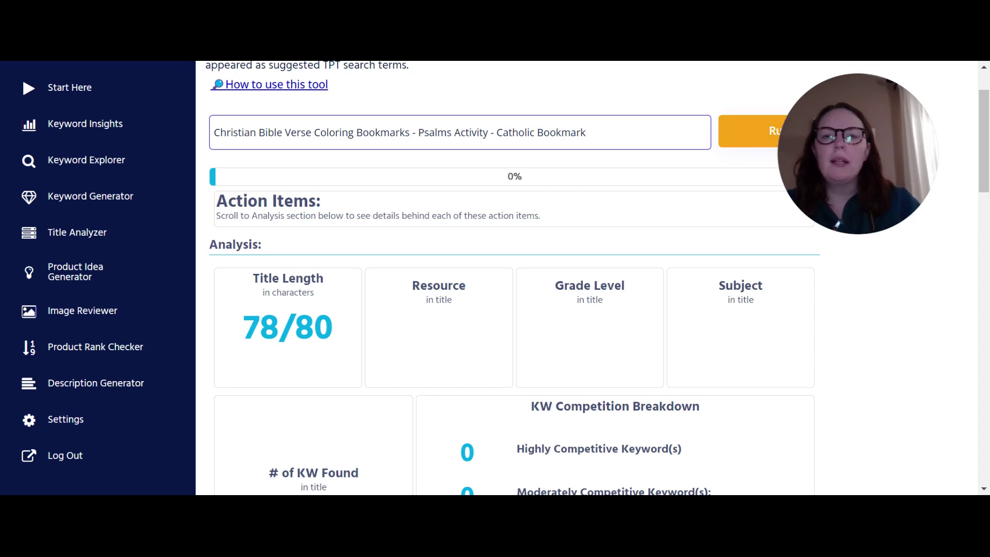
Run the title analysis and review the 92% score and keyword competition breakdown.
{"action": "left_click", "coordinate": [737, 136]}
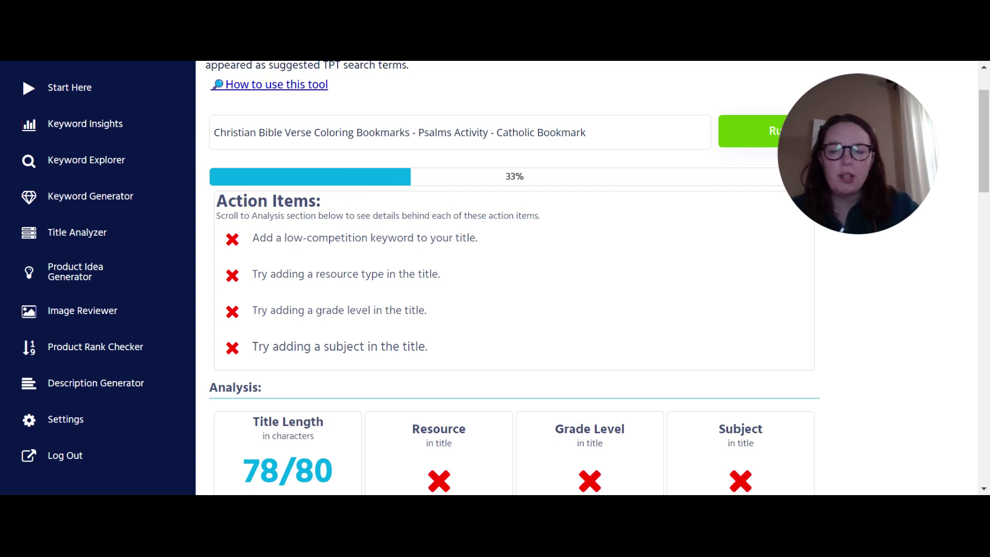
{"action": "scroll", "coordinate": [510, 279], "scroll_direction": "down", "scroll_amount": 4}
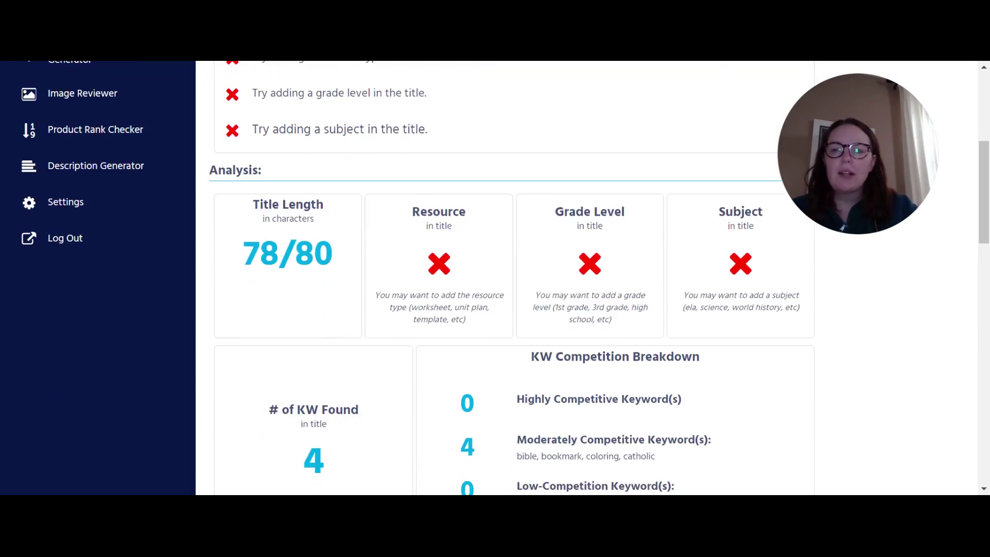
{"action": "scroll", "coordinate": [327, 263], "scroll_direction": "down", "scroll_amount": 1}
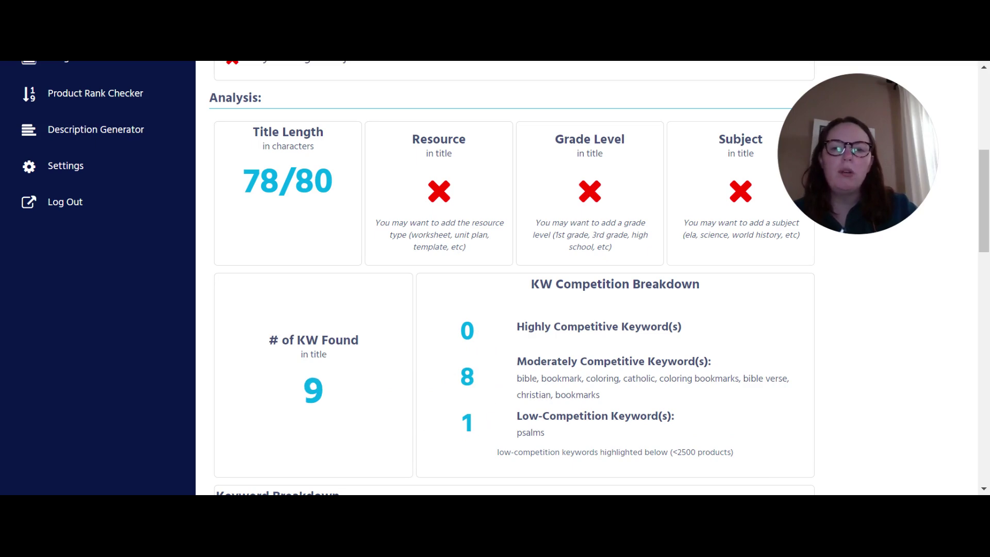
{"action": "scroll", "coordinate": [598, 412], "scroll_direction": "up", "scroll_amount": 4}
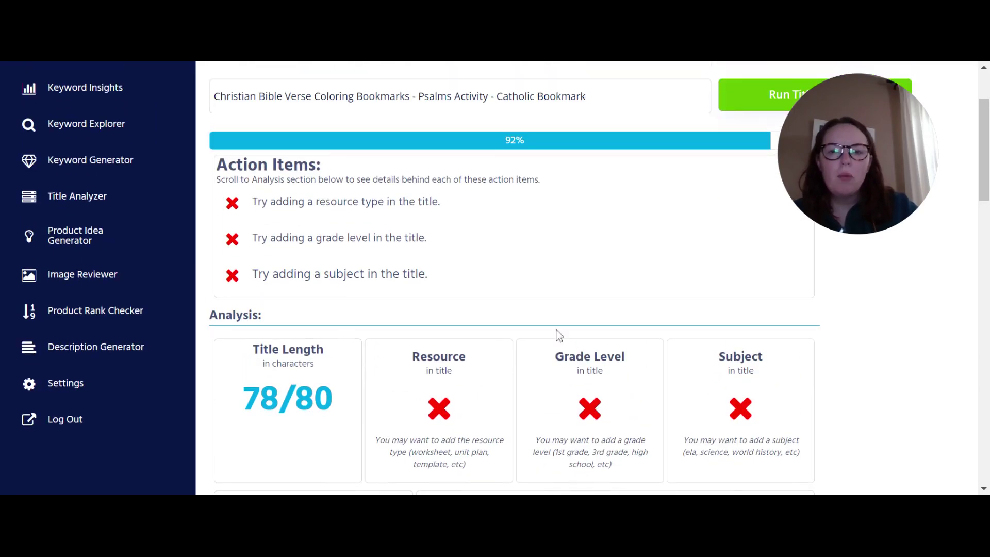
{"action": "scroll", "coordinate": [559, 335], "scroll_direction": "down", "scroll_amount": 10}
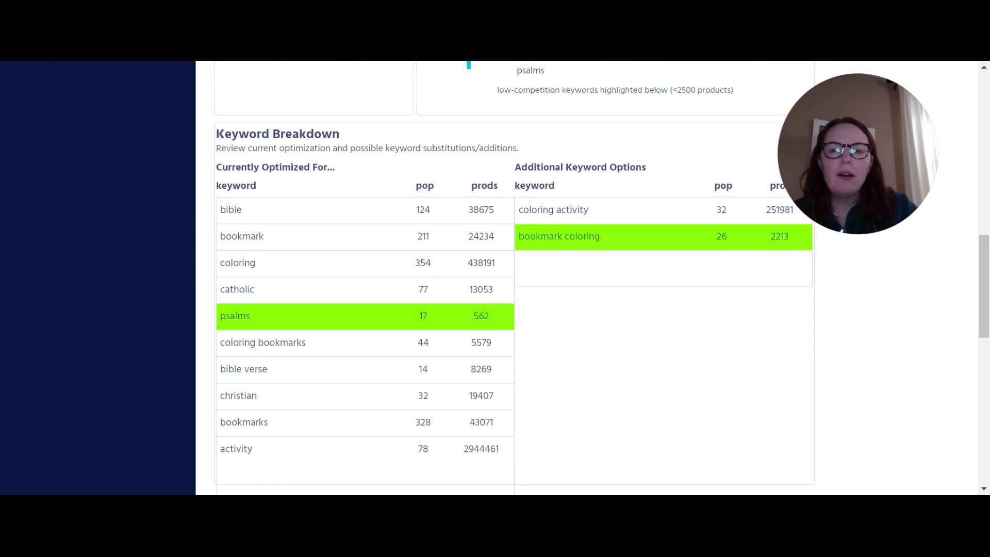
{"action": "scroll", "coordinate": [531, 311], "scroll_direction": "down", "scroll_amount": 2}
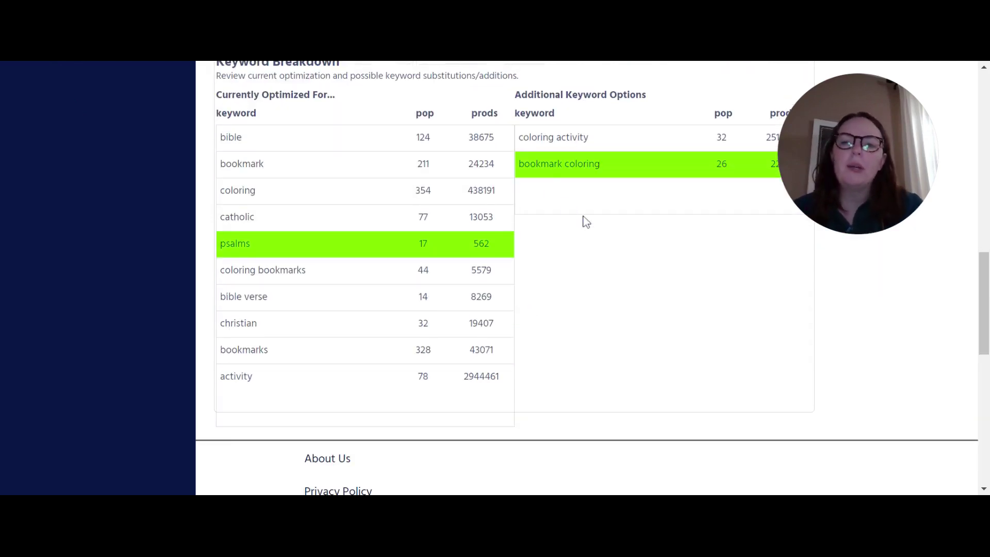
{"action": "scroll", "coordinate": [586, 221], "scroll_direction": "up", "scroll_amount": 2}
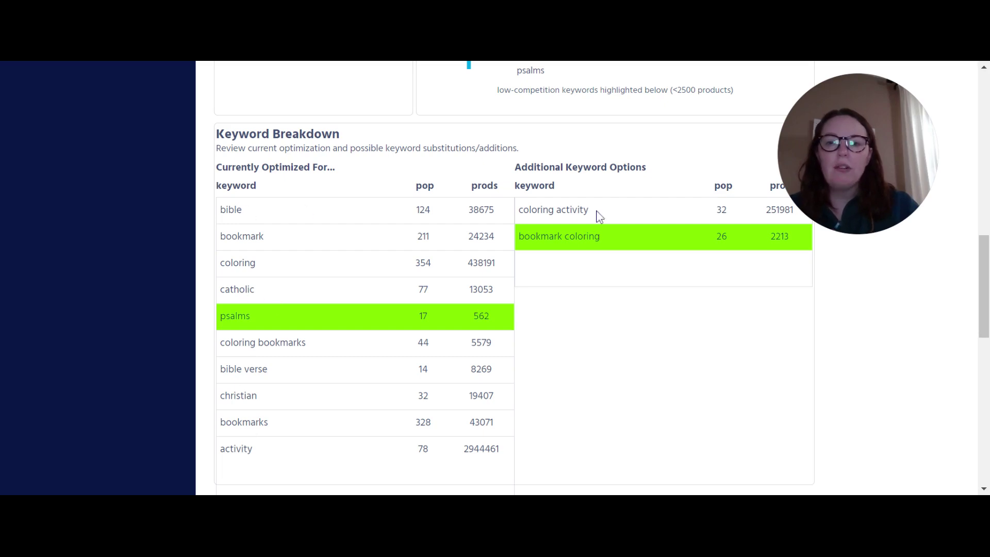
{"action": "left_click_drag", "start_coordinate": [517, 214], "coordinate": [603, 215]}
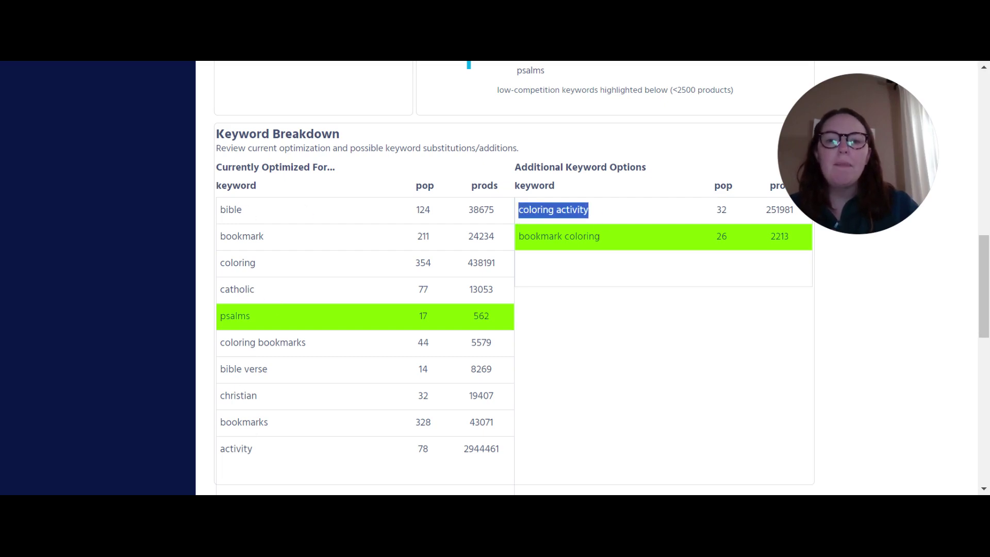
{"action": "left_click_drag", "start_coordinate": [518, 238], "coordinate": [611, 243]}
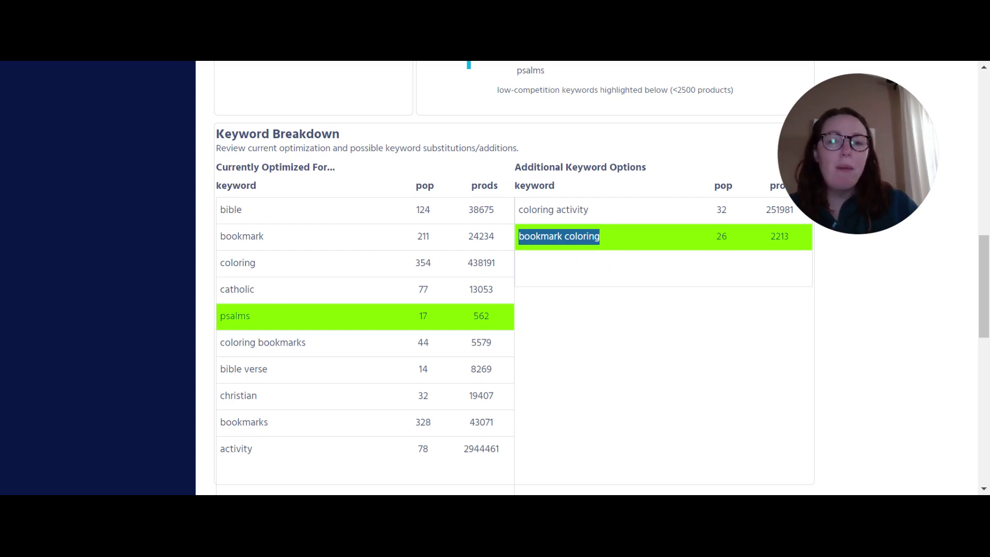
{"action": "left_click_drag", "start_coordinate": [770, 236], "coordinate": [790, 237]}
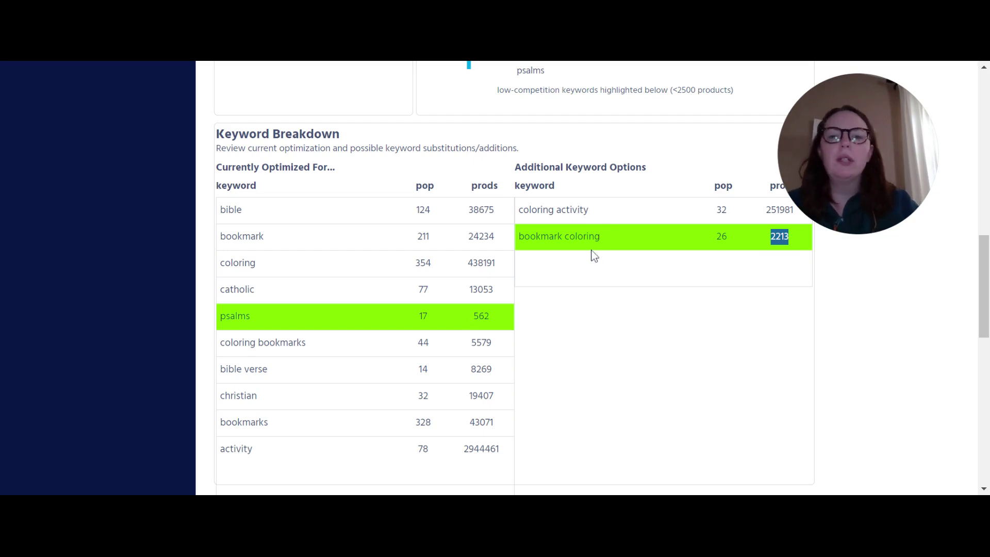
{"action": "scroll", "coordinate": [628, 323], "scroll_direction": "up", "scroll_amount": 4}
{"action": "scroll", "coordinate": [628, 323], "scroll_direction": "up", "scroll_amount": 2}
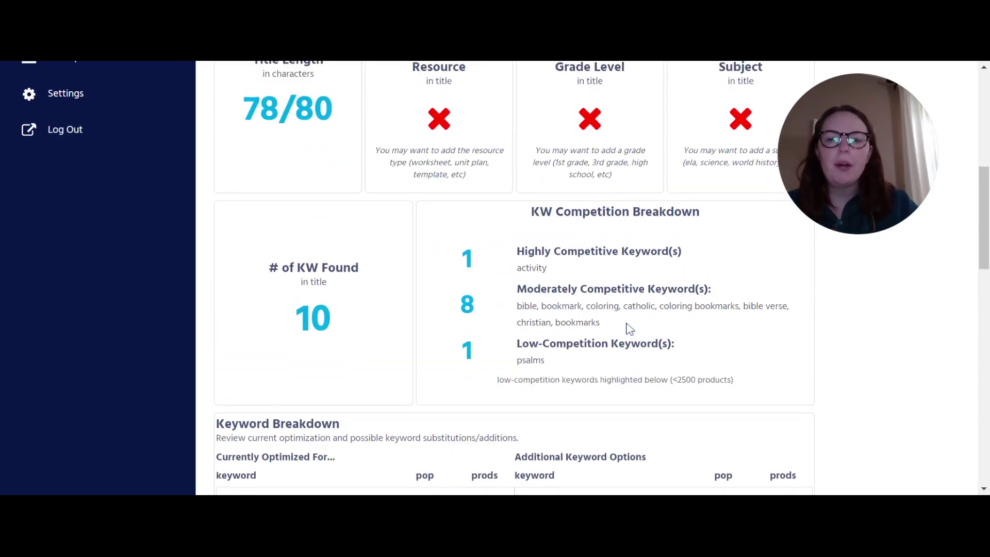
{"action": "scroll", "coordinate": [626, 329], "scroll_direction": "up", "scroll_amount": 6}
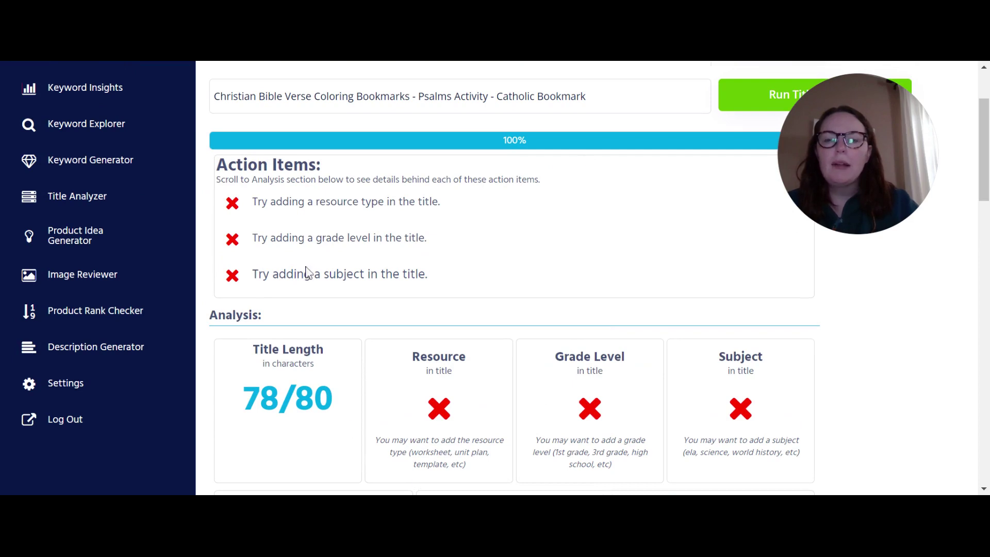
{"action": "left_click_drag", "start_coordinate": [252, 202], "coordinate": [440, 202]}
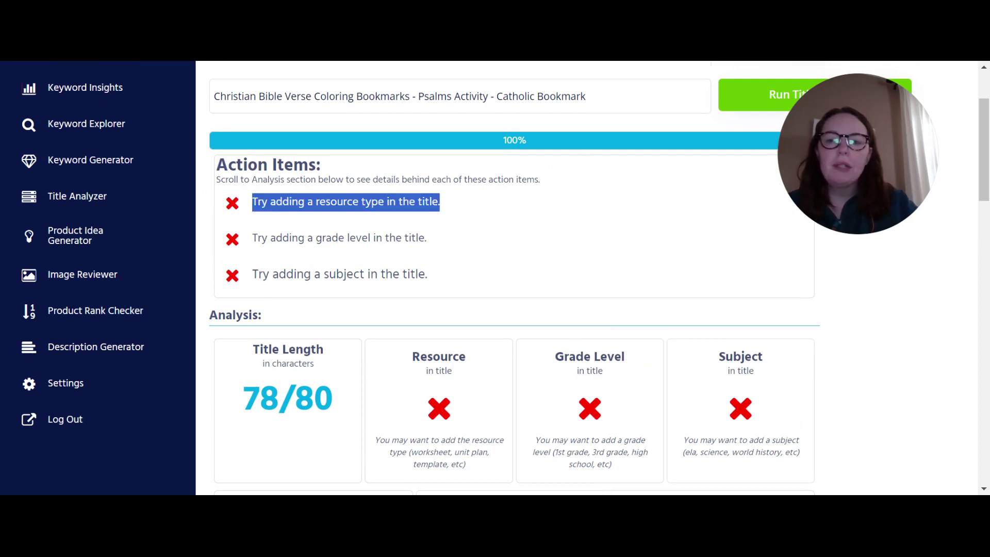
{"action": "left_click_drag", "start_coordinate": [252, 237], "coordinate": [519, 245]}
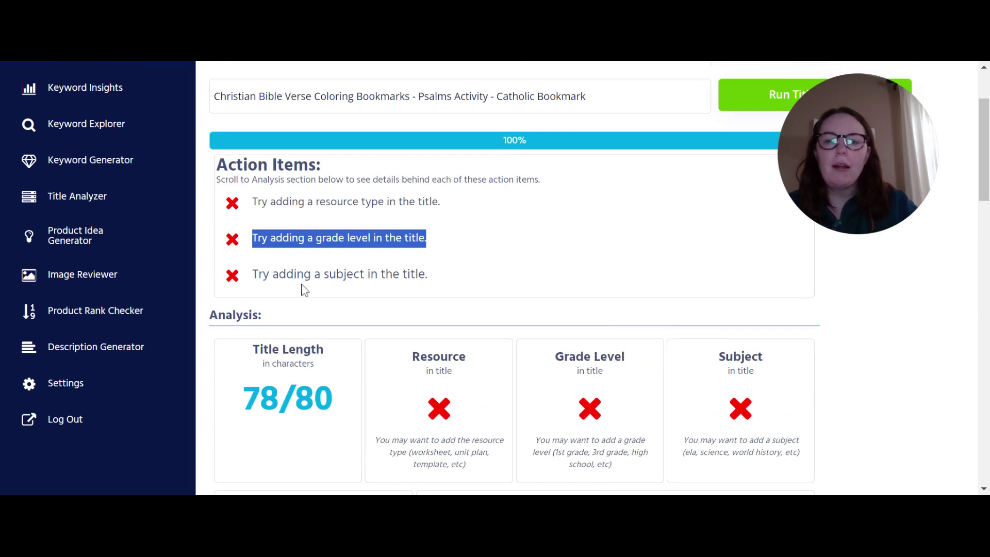
{"action": "left_click_drag", "start_coordinate": [252, 274], "coordinate": [491, 268]}
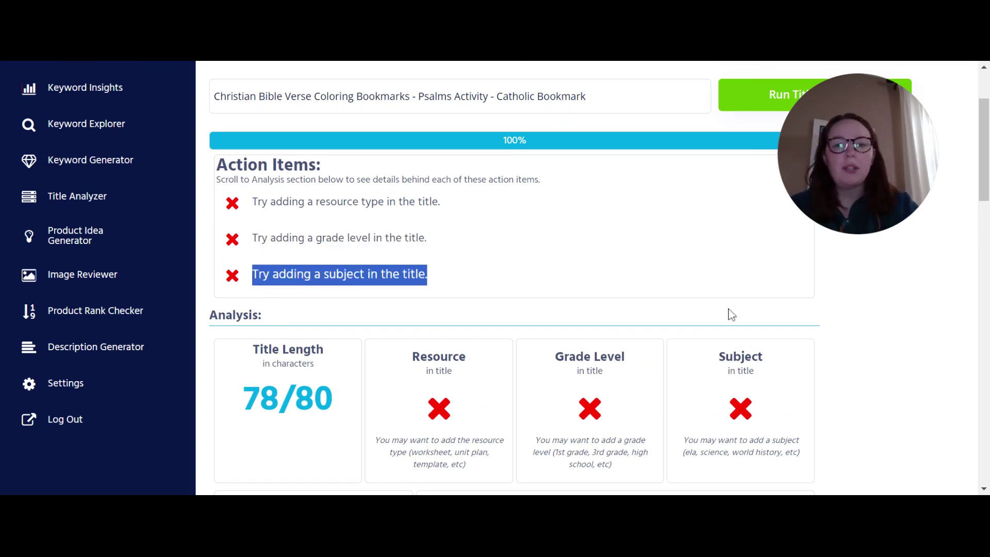
{"action": "scroll", "coordinate": [736, 317], "scroll_direction": "down", "scroll_amount": 6}
{"action": "scroll", "coordinate": [736, 316], "scroll_direction": "down", "scroll_amount": 3}
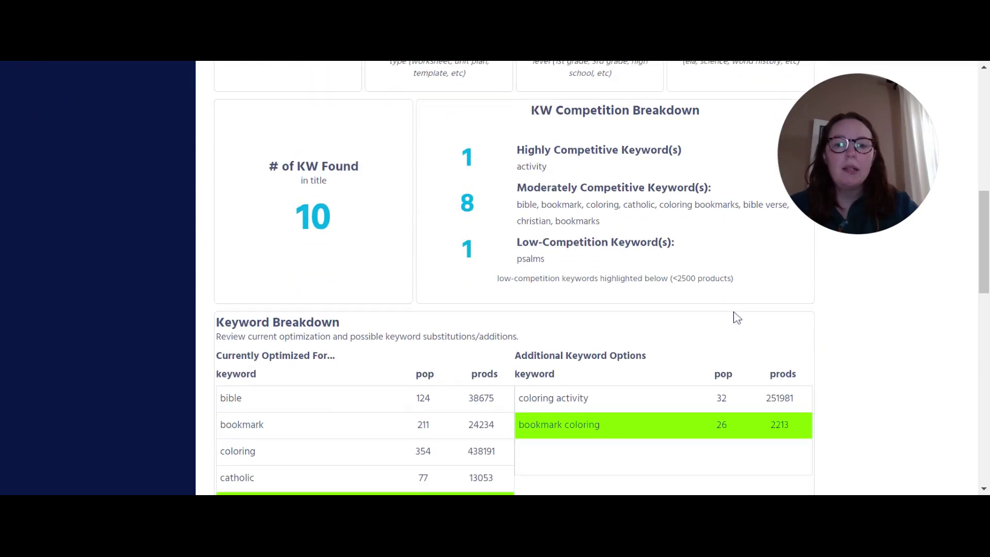
Delete 'Christian' from the title, add 'Coloring' at the end, and confirm 77/80 length.
{"action": "scroll", "coordinate": [605, 326], "scroll_direction": "up", "scroll_amount": 10}
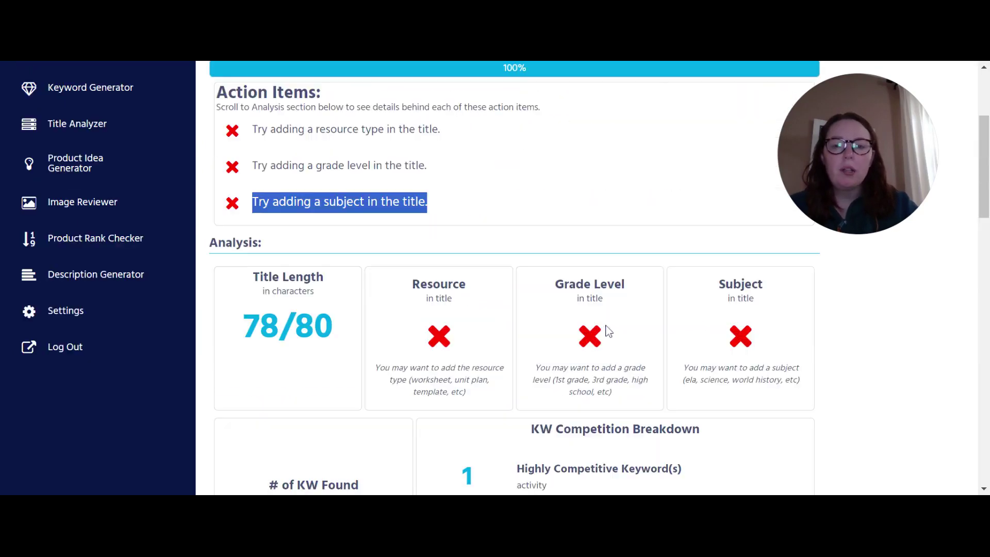
{"action": "left_click", "coordinate": [587, 205]}
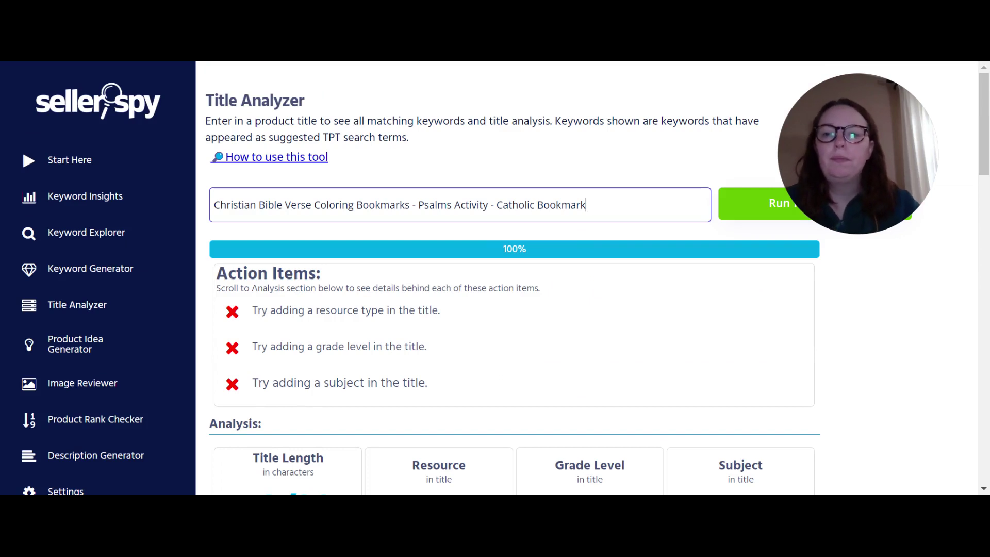
{"action": "double_click", "coordinate": [235, 205]}
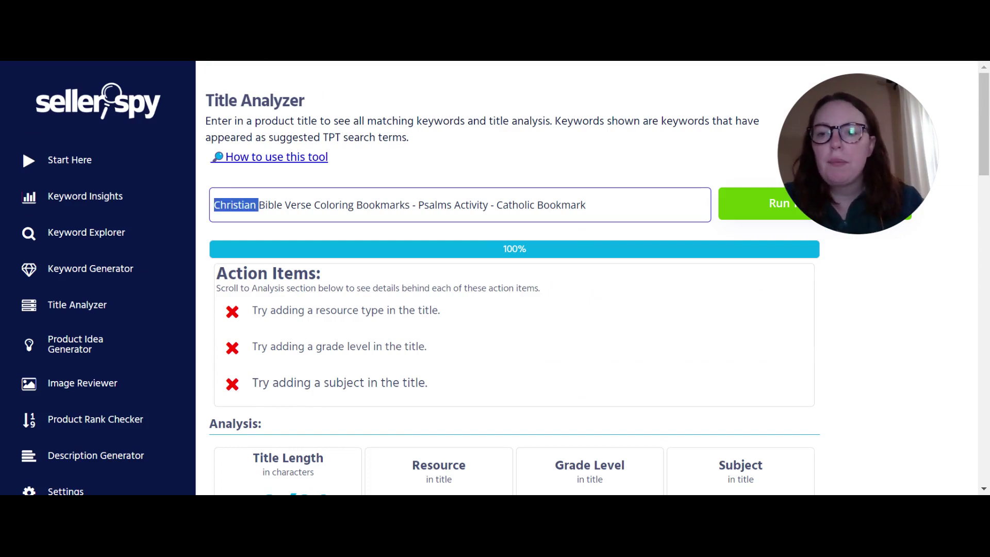
{"action": "key", "text": "BackSpace"}
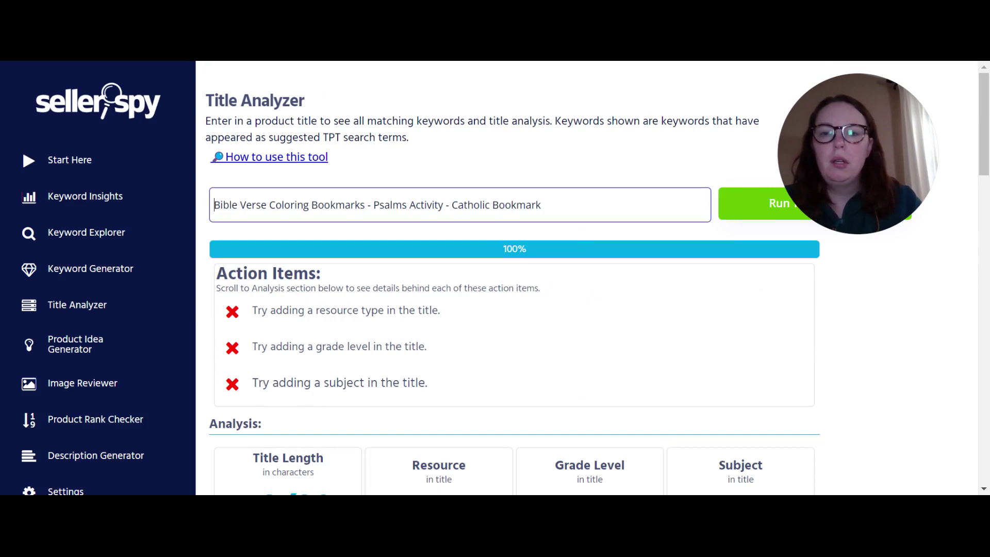
{"action": "type", "text": "Coloring"}
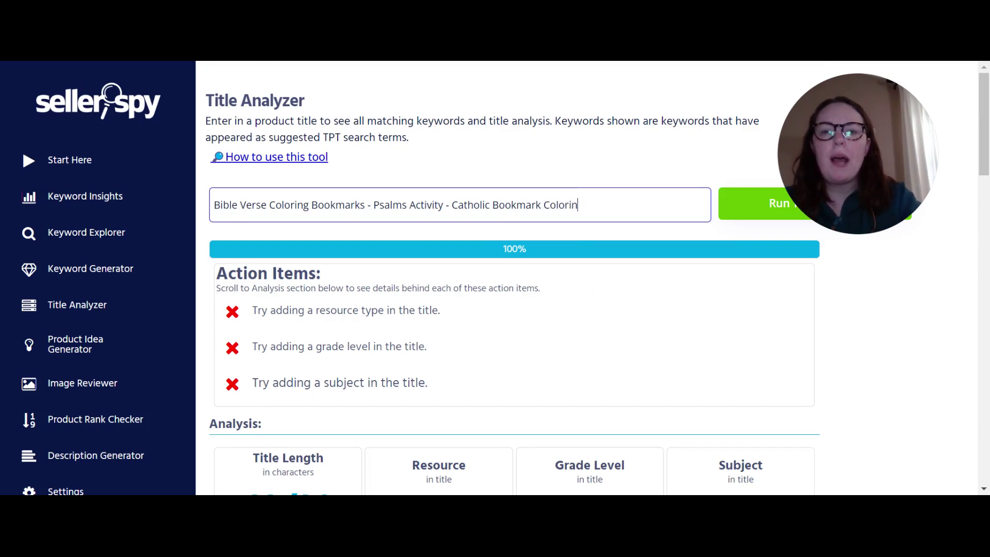
{"action": "scroll", "coordinate": [585, 274], "scroll_direction": "down", "scroll_amount": 3}
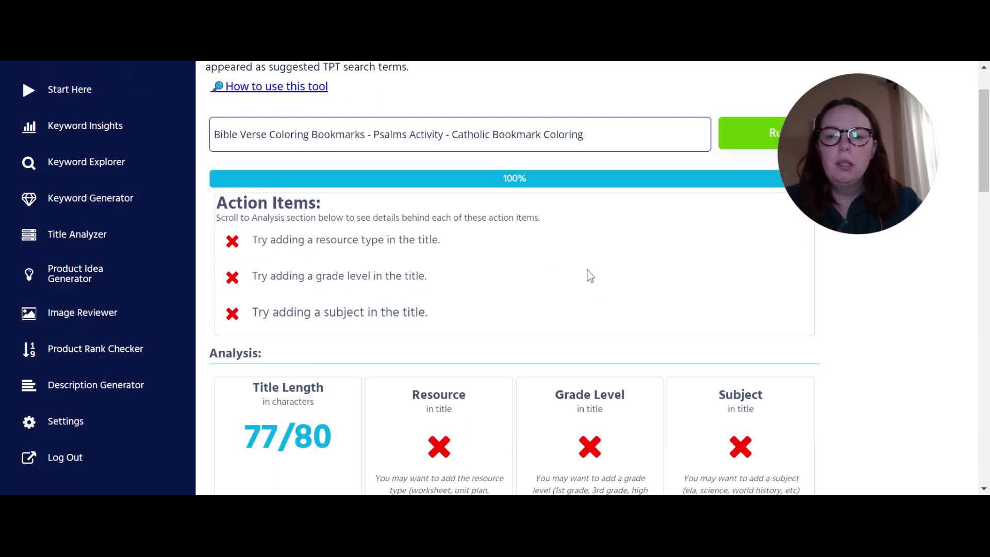
{"action": "left_click_drag", "start_coordinate": [244, 364], "coordinate": [363, 367]}
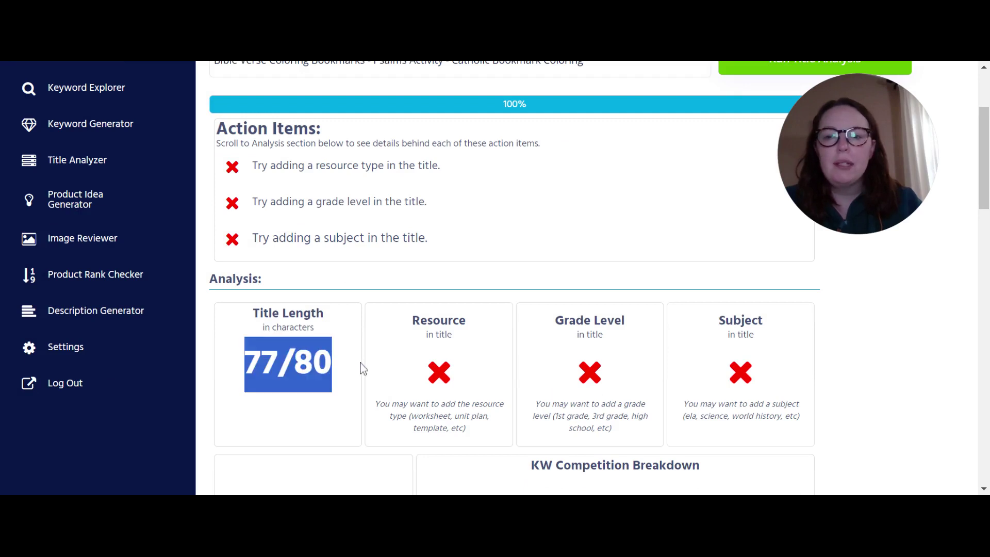
{"action": "scroll", "coordinate": [550, 345], "scroll_direction": "up", "scroll_amount": 3}
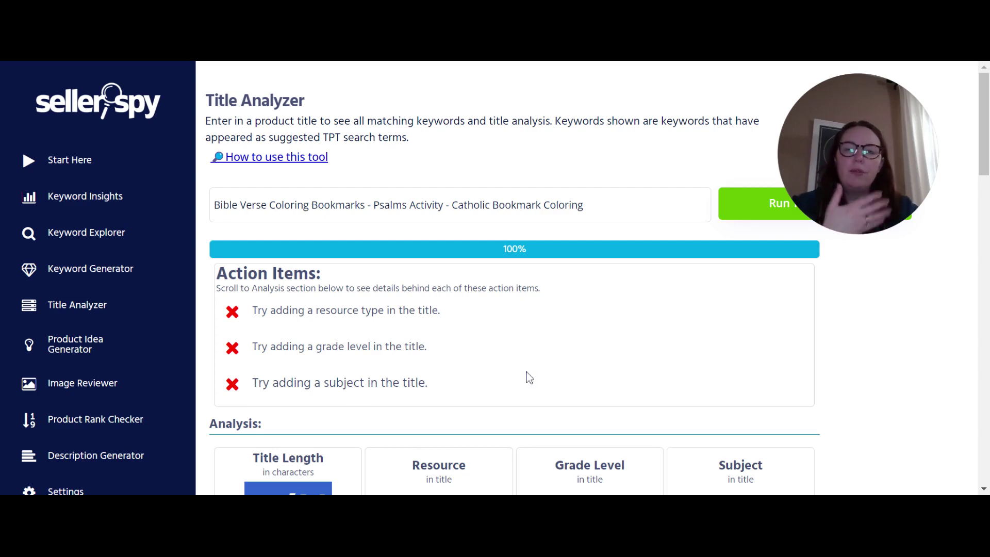
{"action": "scroll", "coordinate": [534, 367], "scroll_direction": "down", "scroll_amount": 5}
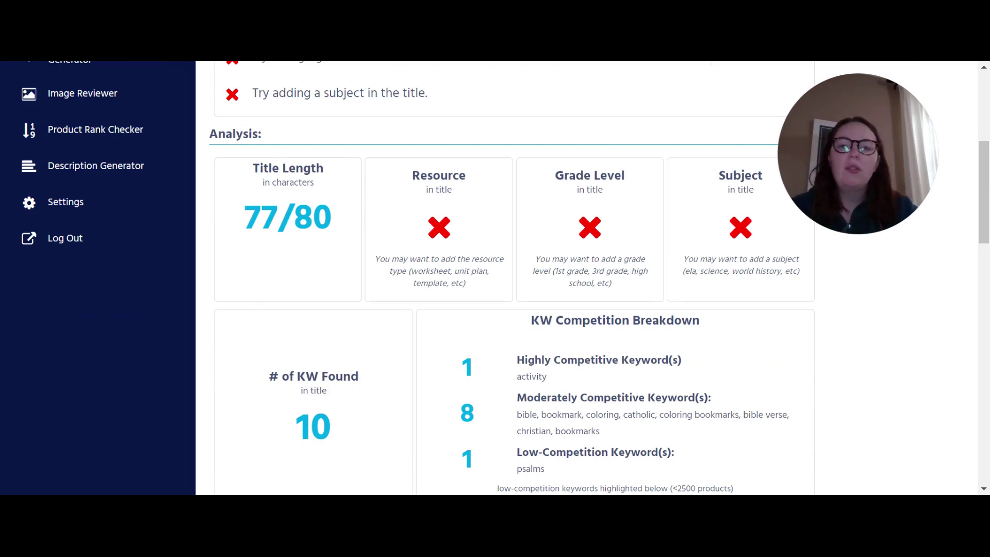
{"action": "scroll", "coordinate": [534, 279], "scroll_direction": "up", "scroll_amount": 4}
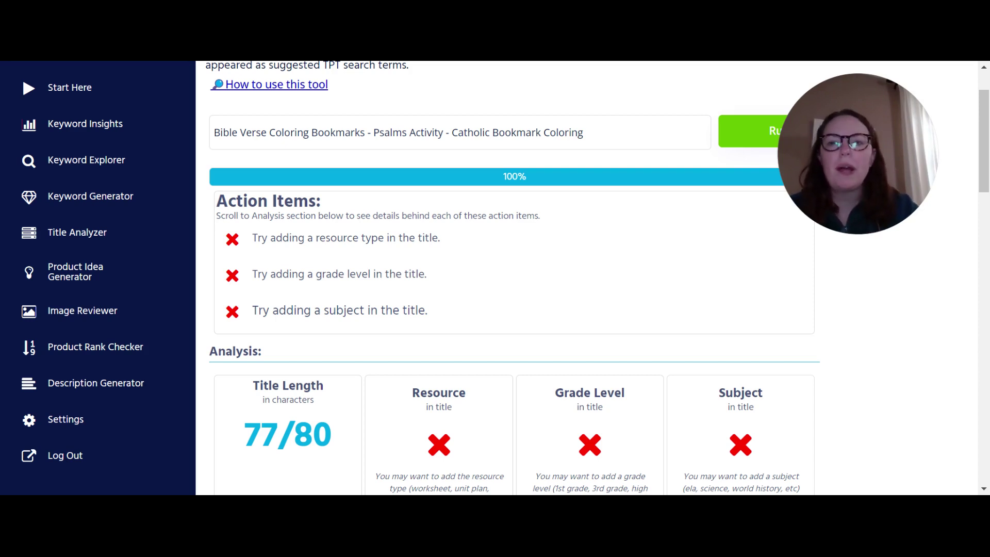
Re-run the analysis on the revised title and review its 100% score.
{"action": "left_click", "coordinate": [213, 137]}
{"action": "key", "text": "ctrl+a"}
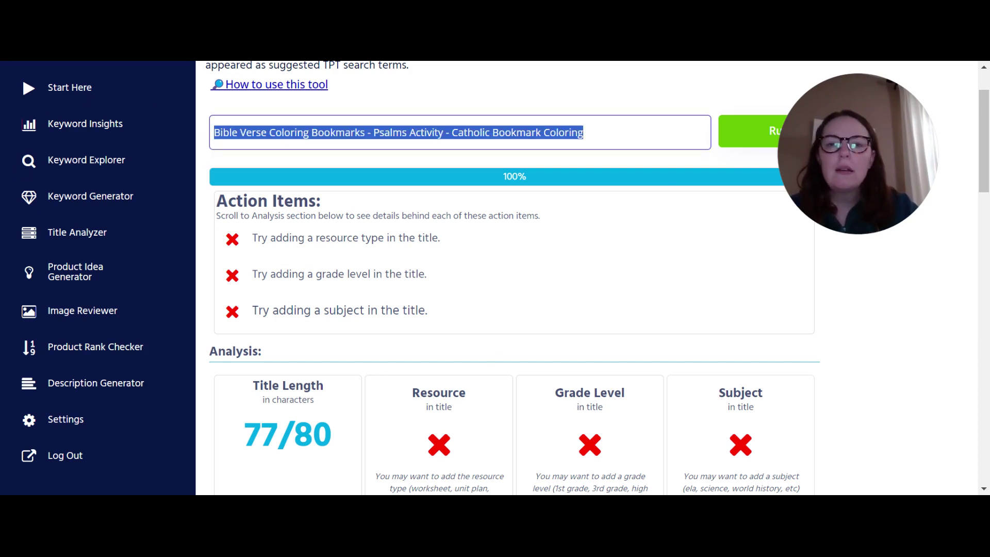
{"action": "left_click", "coordinate": [737, 144]}
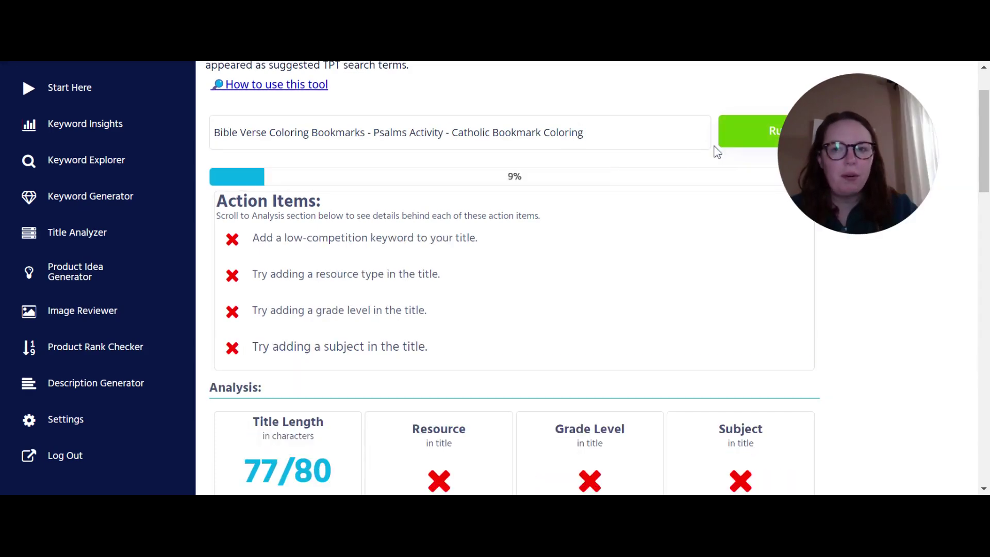
{"action": "scroll", "coordinate": [591, 313], "scroll_direction": "down", "scroll_amount": 7}
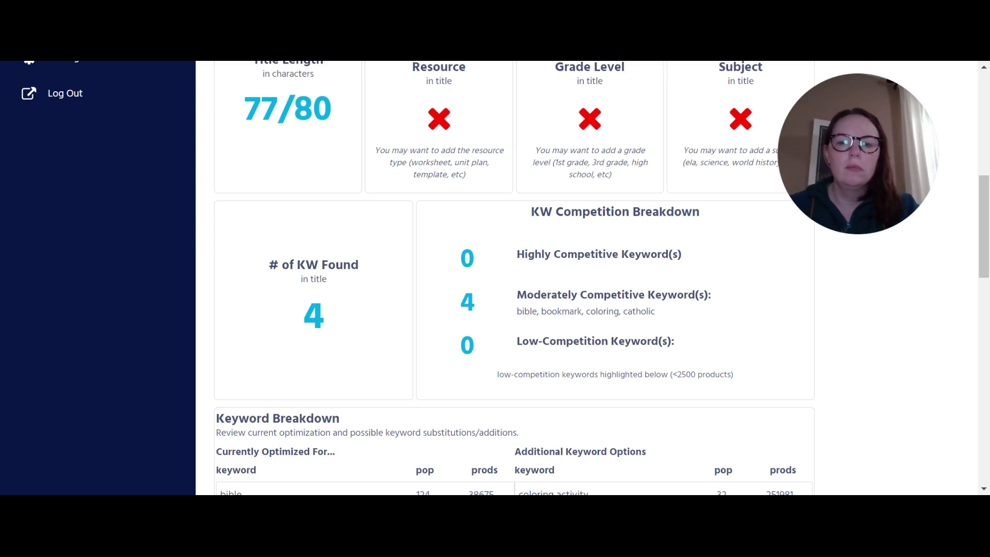
{"action": "scroll", "coordinate": [308, 331], "scroll_direction": "up", "scroll_amount": 5}
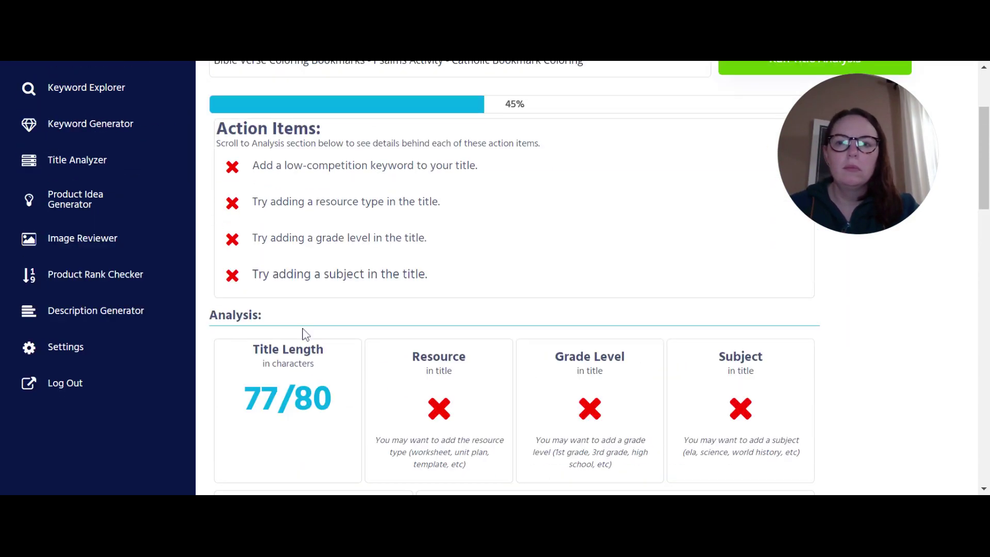
{"action": "scroll", "coordinate": [305, 334], "scroll_direction": "down", "scroll_amount": 6}
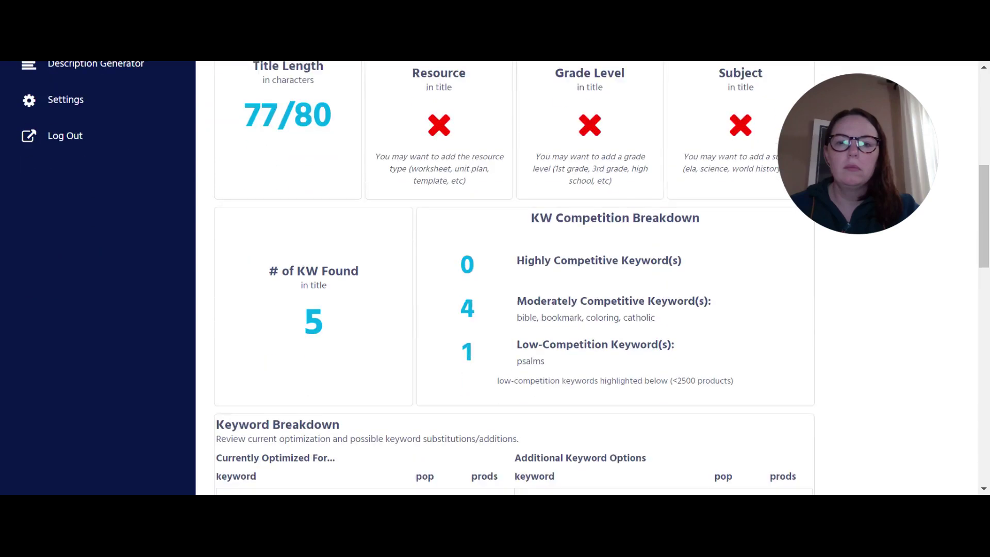
{"action": "scroll", "coordinate": [304, 334], "scroll_direction": "down", "scroll_amount": 3}
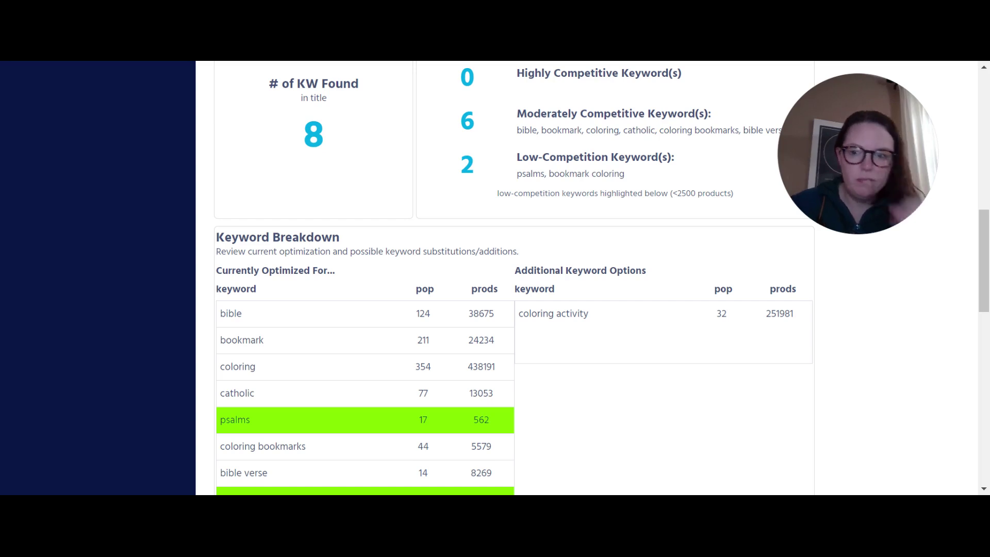
Review the low-competition keywords psalms and bookmark coloring, then select the whole title.
{"action": "scroll", "coordinate": [505, 279], "scroll_direction": "down", "scroll_amount": 1}
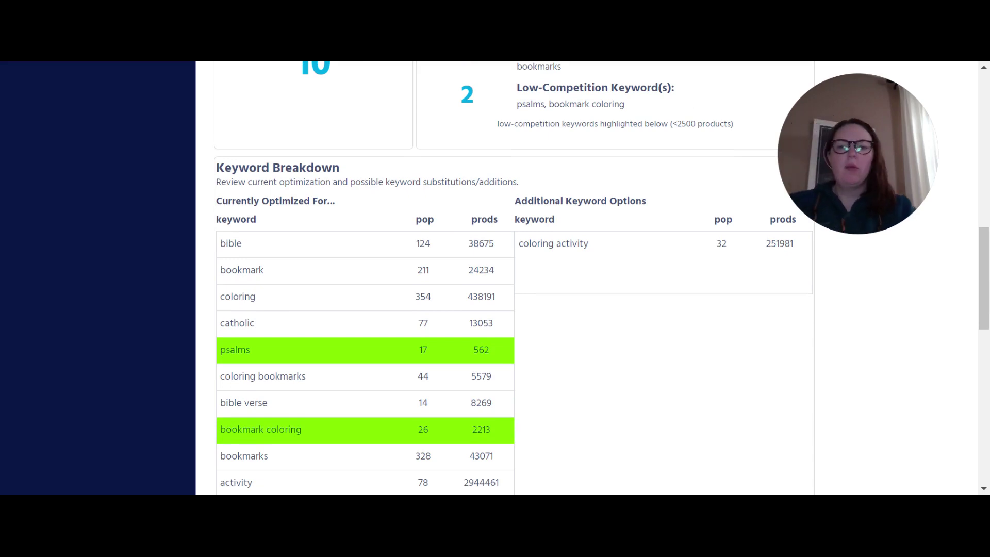
{"action": "scroll", "coordinate": [442, 203], "scroll_direction": "up", "scroll_amount": 15}
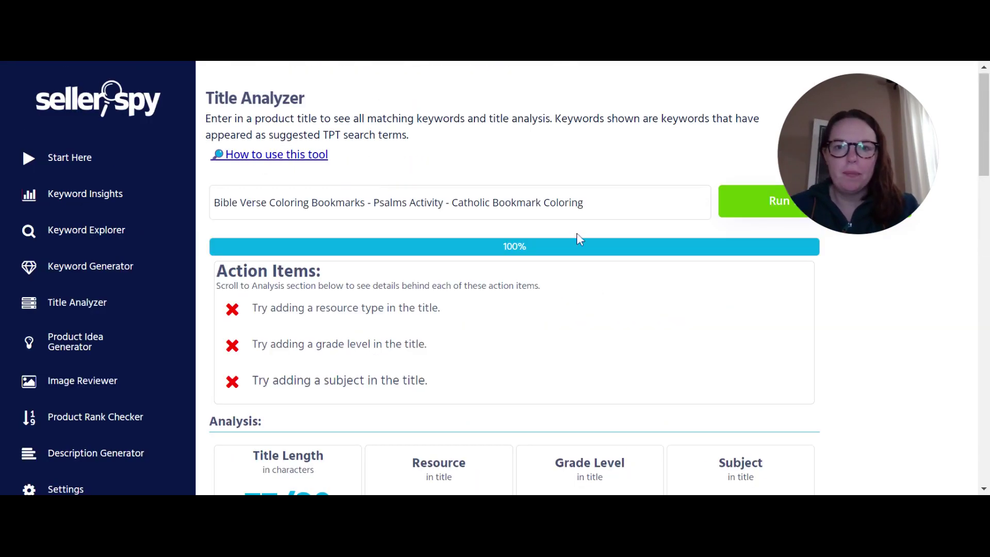
{"action": "scroll", "coordinate": [576, 235], "scroll_direction": "down", "scroll_amount": 10}
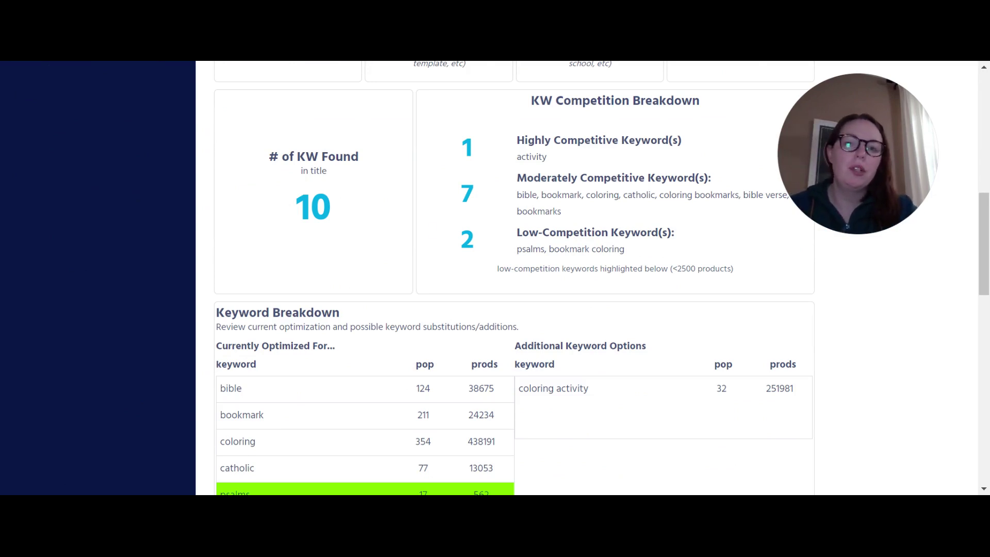
{"action": "scroll", "coordinate": [482, 268], "scroll_direction": "up", "scroll_amount": 2}
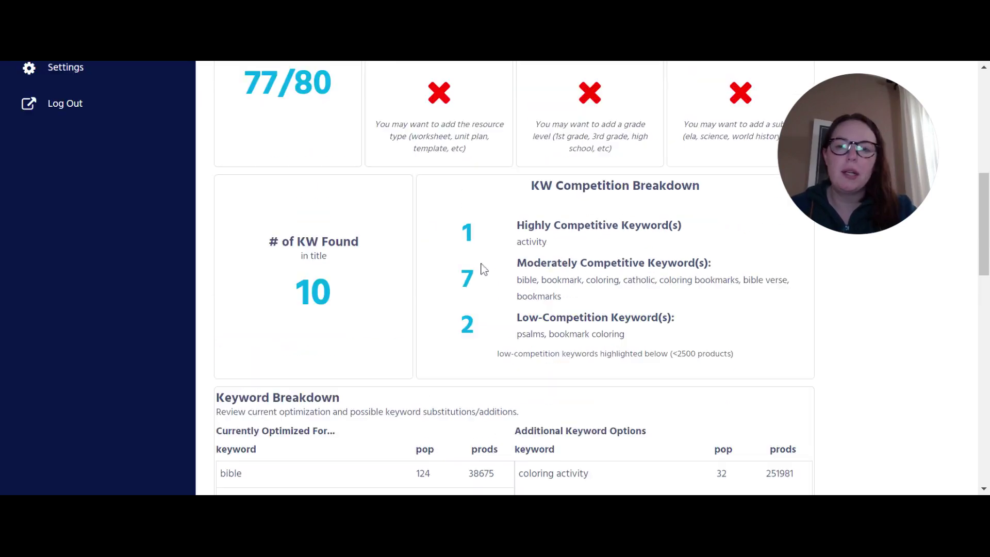
{"action": "scroll", "coordinate": [483, 268], "scroll_direction": "up", "scroll_amount": 6}
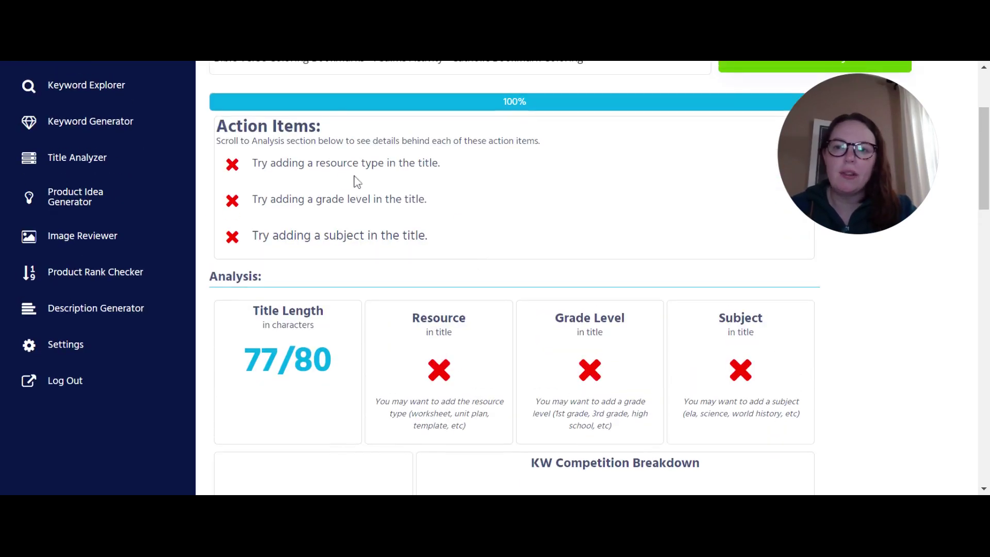
{"action": "scroll", "coordinate": [458, 220], "scroll_direction": "down", "scroll_amount": 3}
{"action": "scroll", "coordinate": [657, 387], "scroll_direction": "down", "scroll_amount": 3}
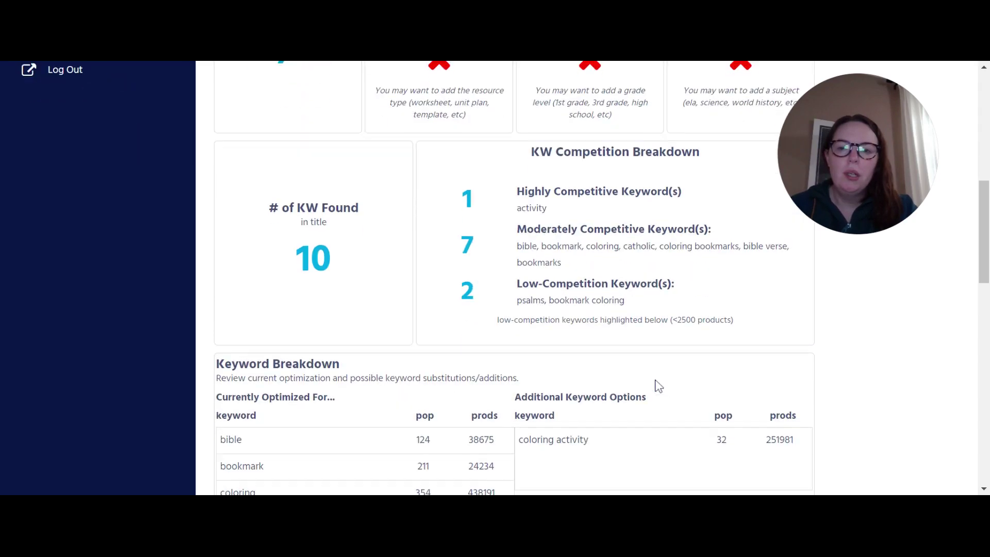
{"action": "scroll", "coordinate": [657, 385], "scroll_direction": "up", "scroll_amount": 8}
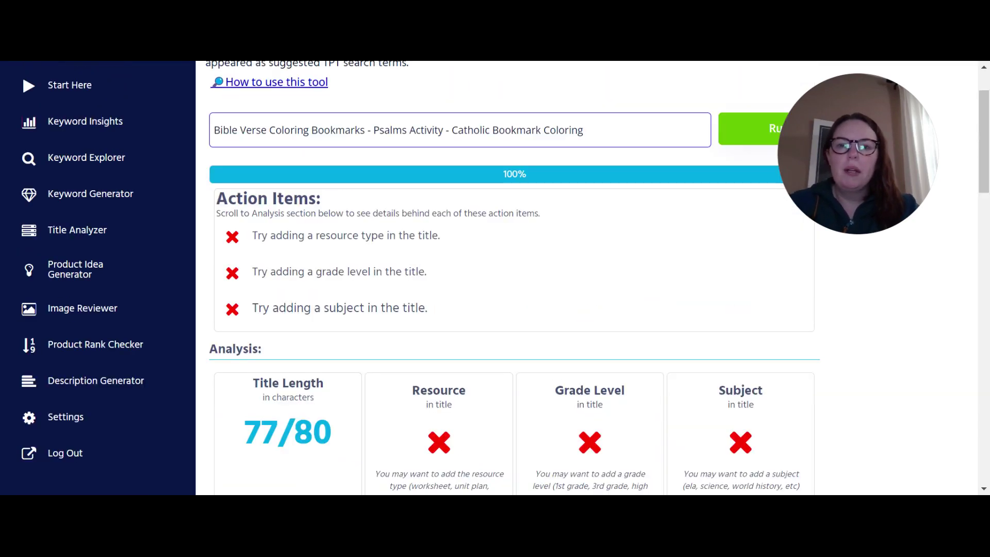
{"action": "key", "text": "ctrl+a"}
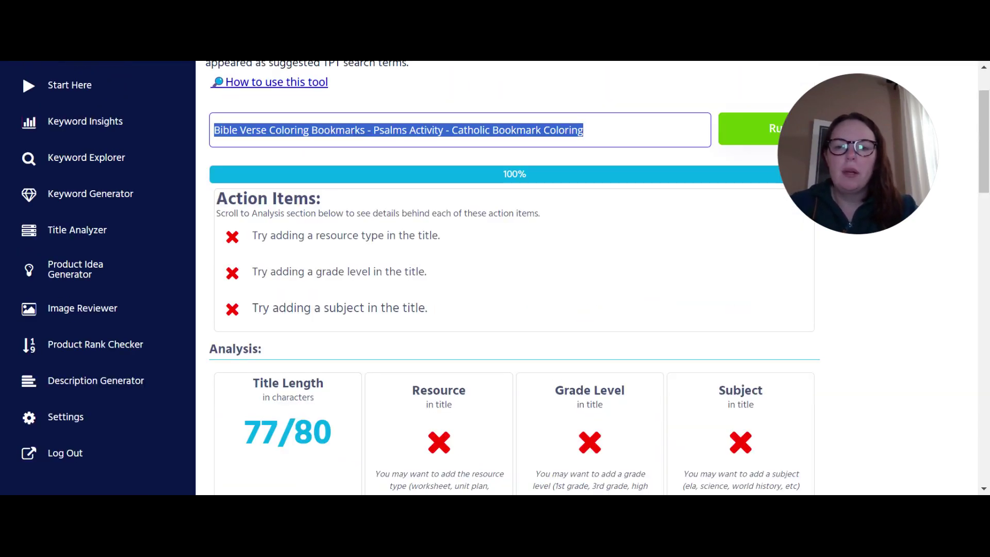
Swap 'Catholic' for '2nd Grade' in the title, bringing it to 78/80 characters.
{"action": "key", "text": "alt+Tab"}
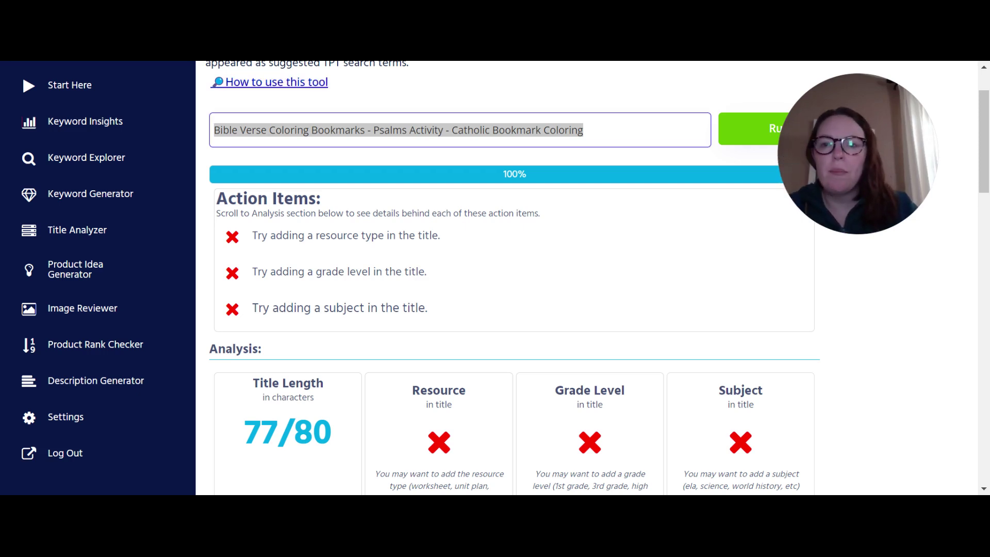
{"action": "key", "text": "ctrl+a"}
{"action": "double_click", "coordinate": [471, 130]}
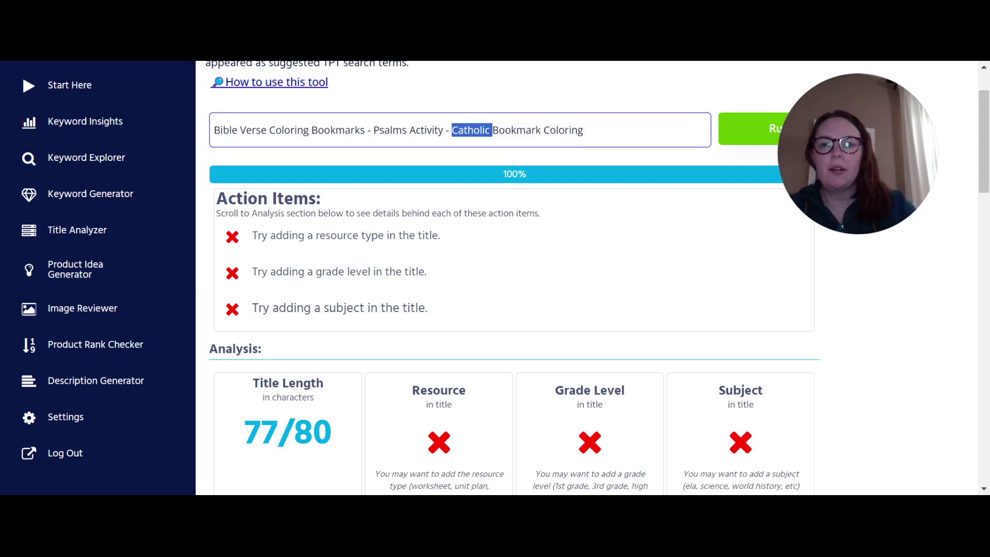
{"action": "type", "text": "2nd Grade"}
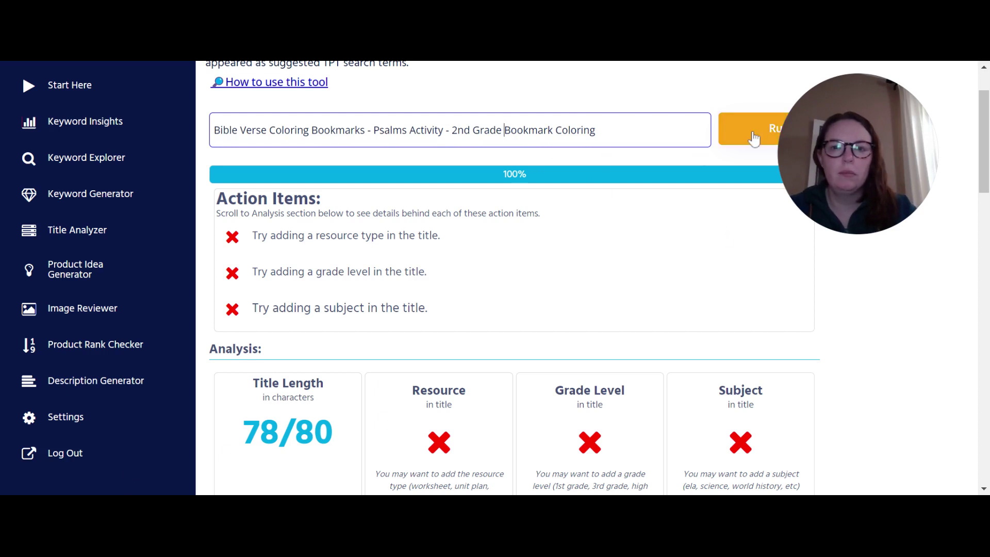
Re-run Title Analyzer on the 2nd Grade title and check its 78/80 length.
{"action": "key", "text": "Return"}
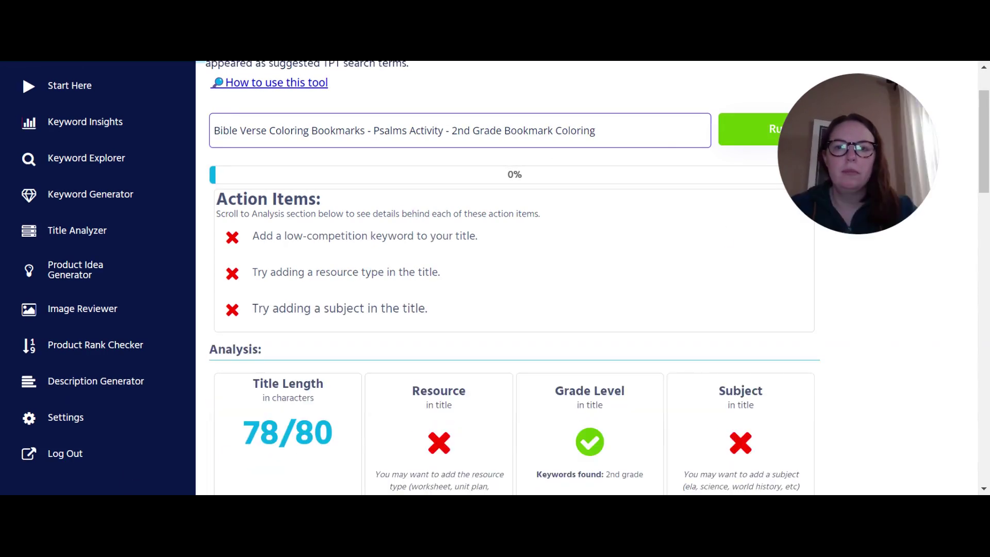
{"action": "key", "text": "ctrl+a"}
{"action": "key", "text": "alt+Tab"}
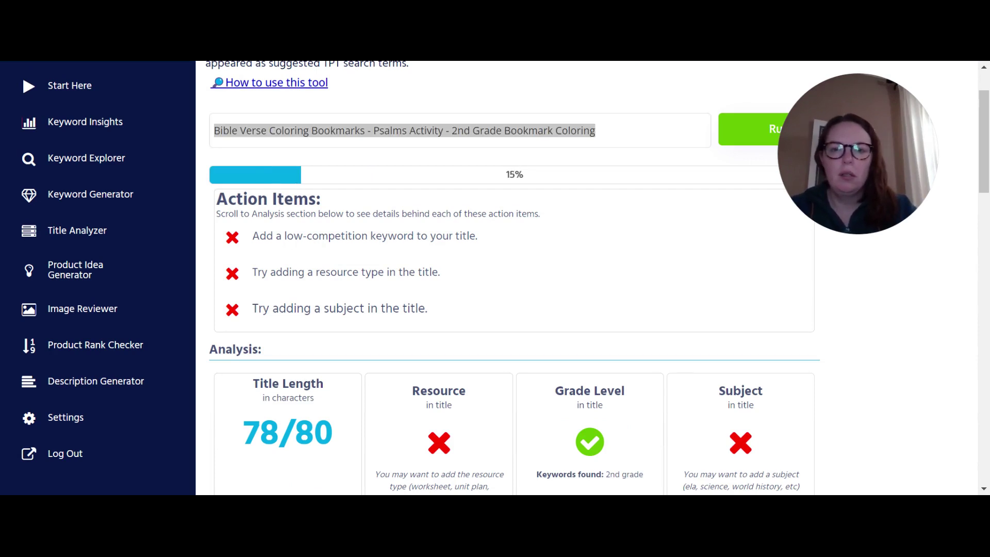
{"action": "key", "text": "alt+Tab"}
{"action": "left_click", "coordinate": [879, 341]}
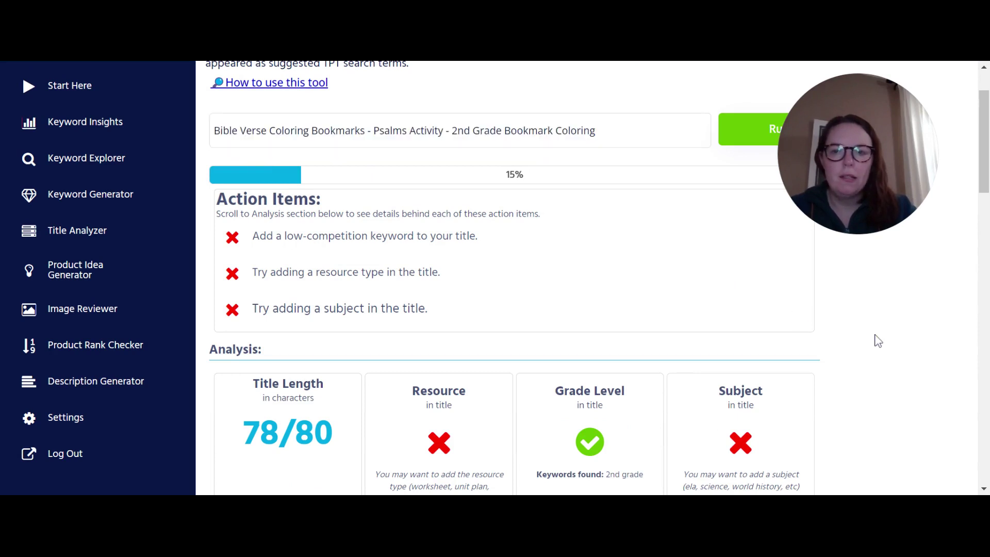
{"action": "left_click_drag", "start_coordinate": [260, 431], "coordinate": [279, 434]}
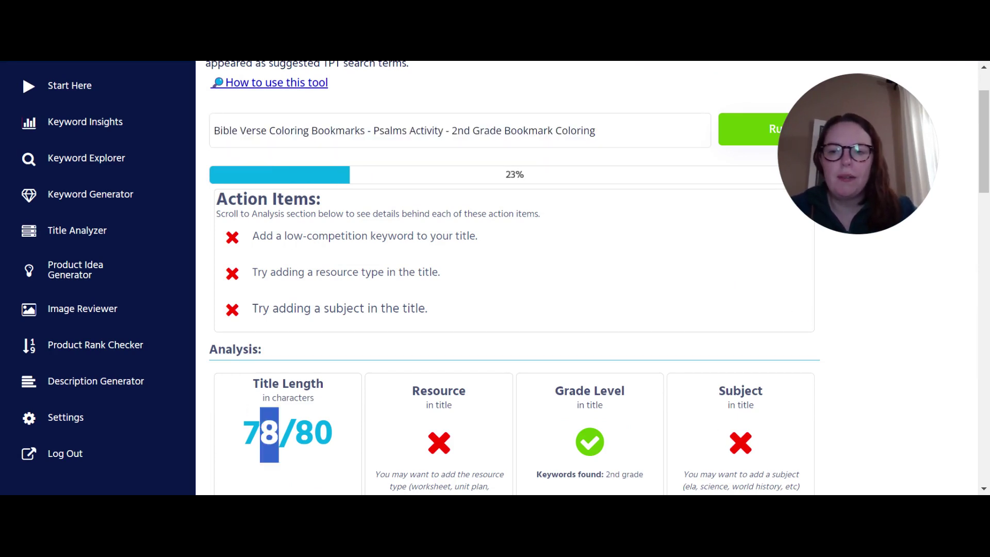
{"action": "left_click", "coordinate": [810, 410]}
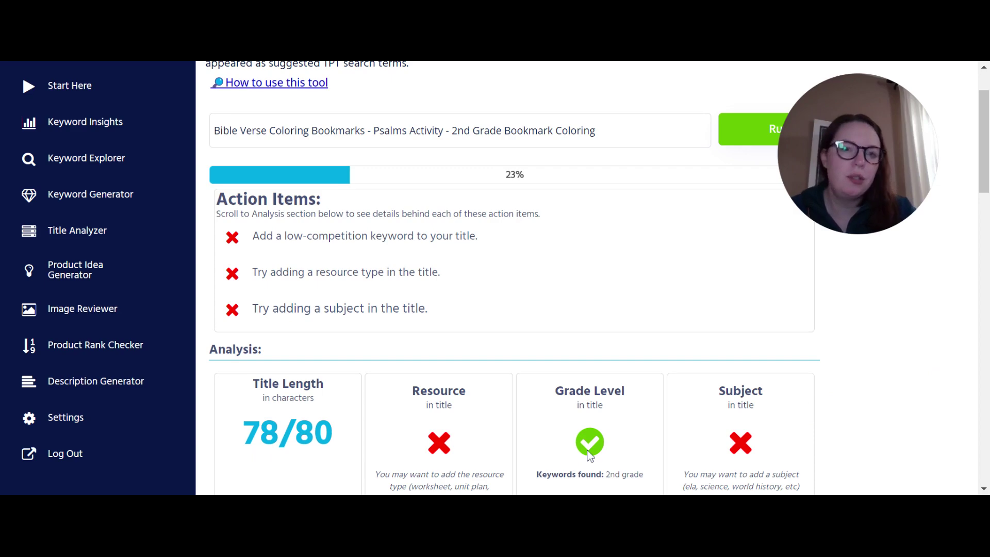
Review the analysis cards and keyword breakdowns, noting 12 keywords with 3 highly competitive.
{"action": "scroll", "coordinate": [930, 343], "scroll_direction": "down", "scroll_amount": 5}
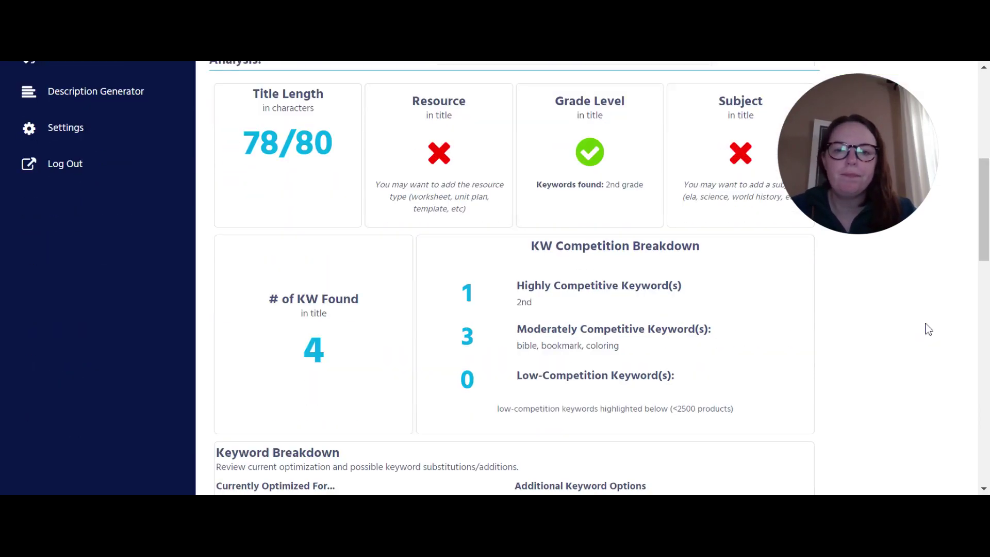
{"action": "scroll", "coordinate": [928, 327], "scroll_direction": "down", "scroll_amount": 4}
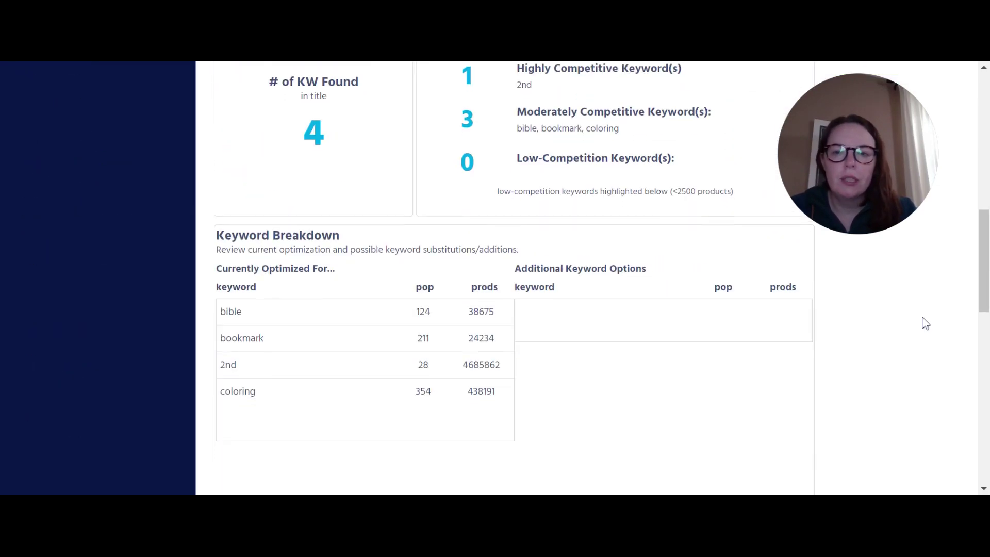
{"action": "scroll", "coordinate": [926, 323], "scroll_direction": "up", "scroll_amount": 1}
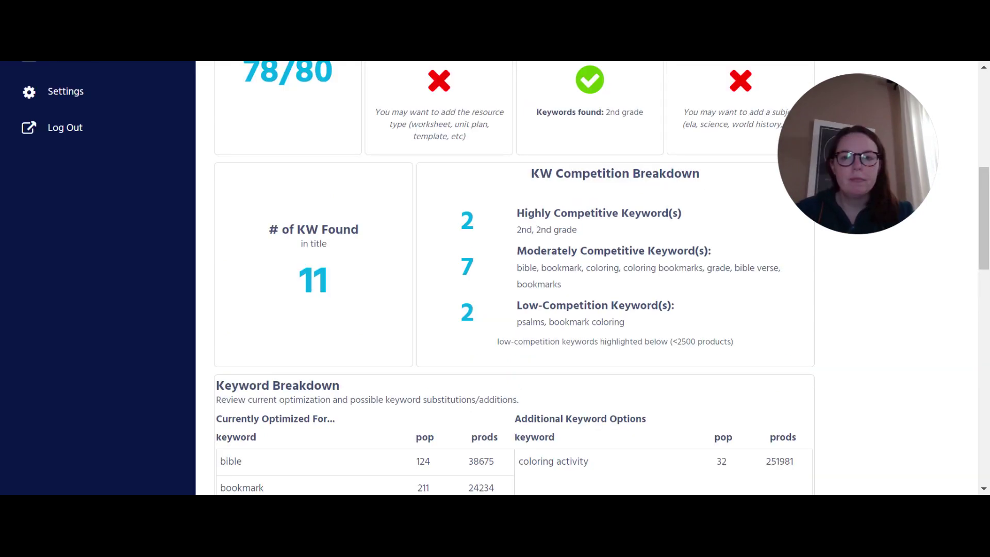
{"action": "scroll", "coordinate": [841, 332], "scroll_direction": "up", "scroll_amount": 5}
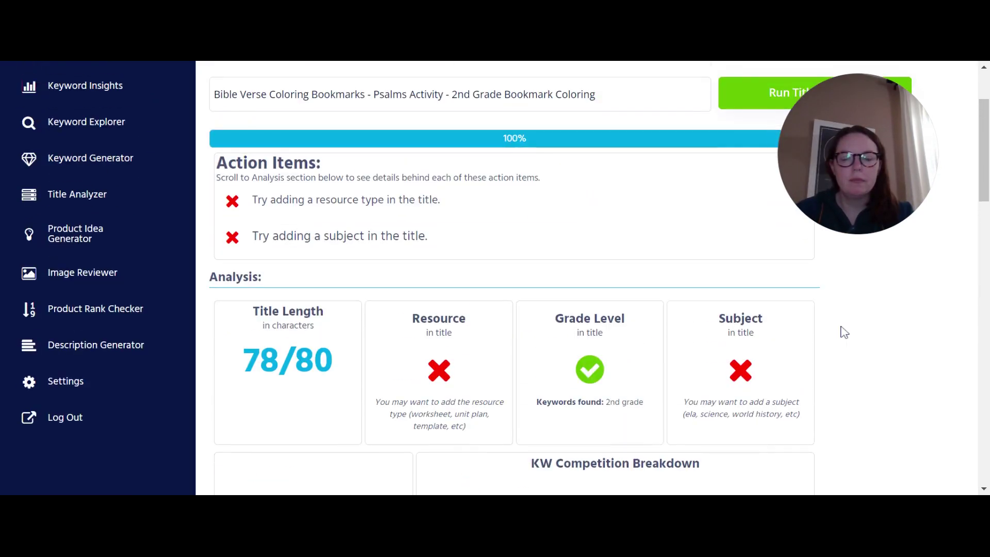
{"action": "scroll", "coordinate": [840, 332], "scroll_direction": "down", "scroll_amount": 4}
{"action": "scroll", "coordinate": [844, 332], "scroll_direction": "down", "scroll_amount": 3}
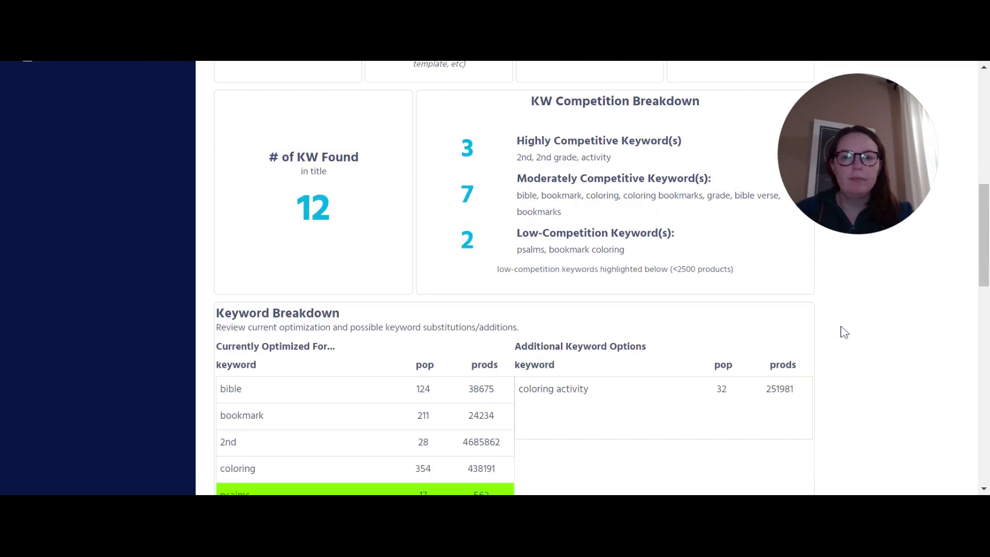
{"action": "scroll", "coordinate": [845, 332], "scroll_direction": "down", "scroll_amount": 1}
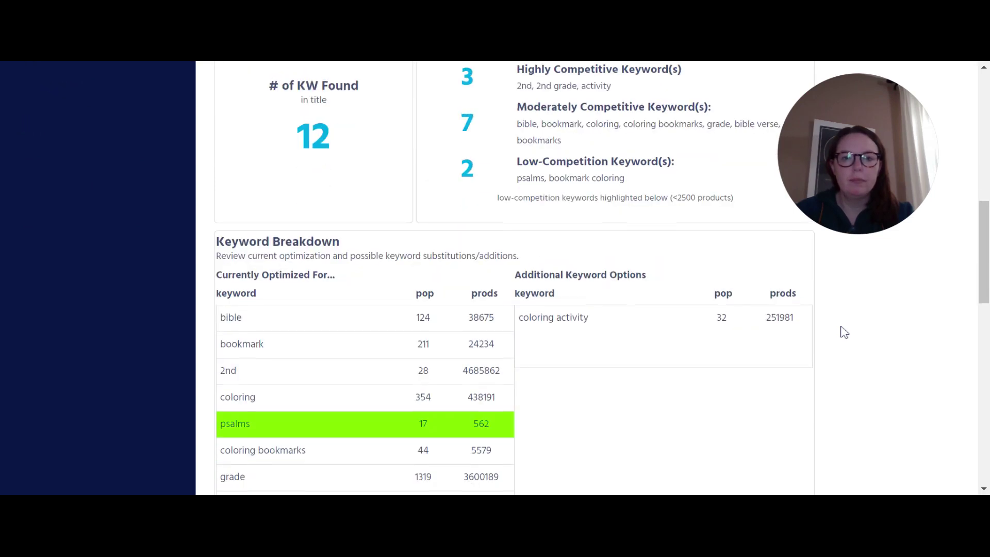
{"action": "scroll", "coordinate": [845, 332], "scroll_direction": "up", "scroll_amount": 1}
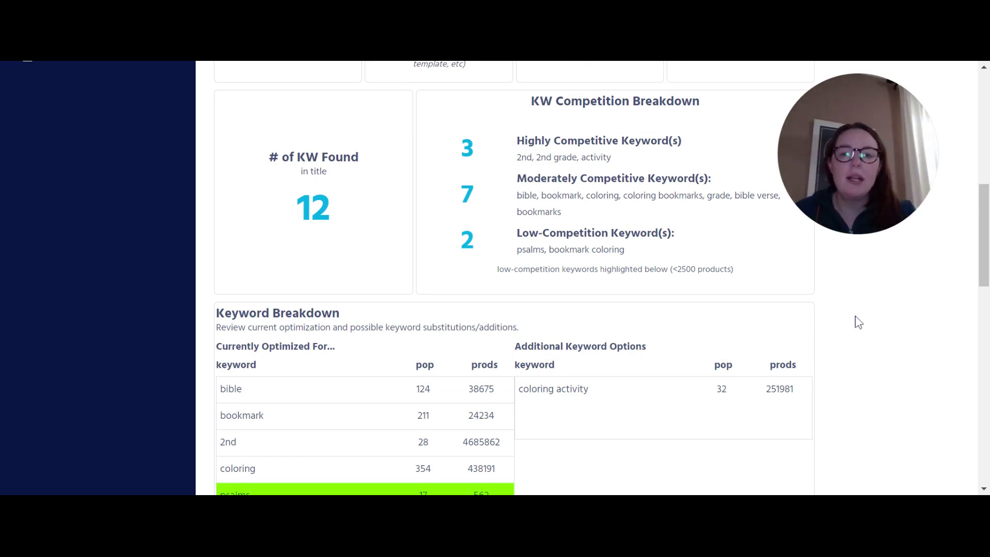
{"action": "scroll", "coordinate": [504, 387], "scroll_direction": "down", "scroll_amount": 4}
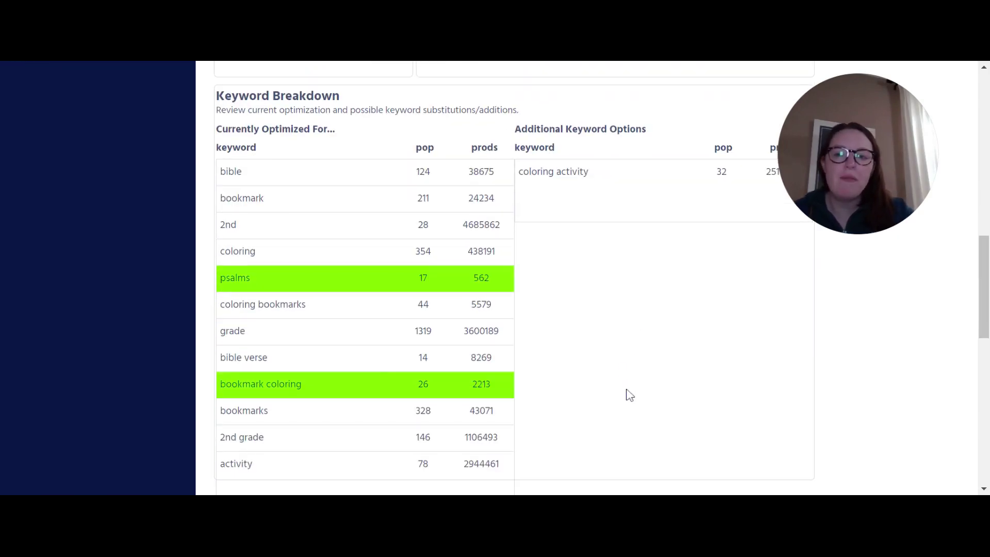
{"action": "scroll", "coordinate": [692, 381], "scroll_direction": "up", "scroll_amount": 3}
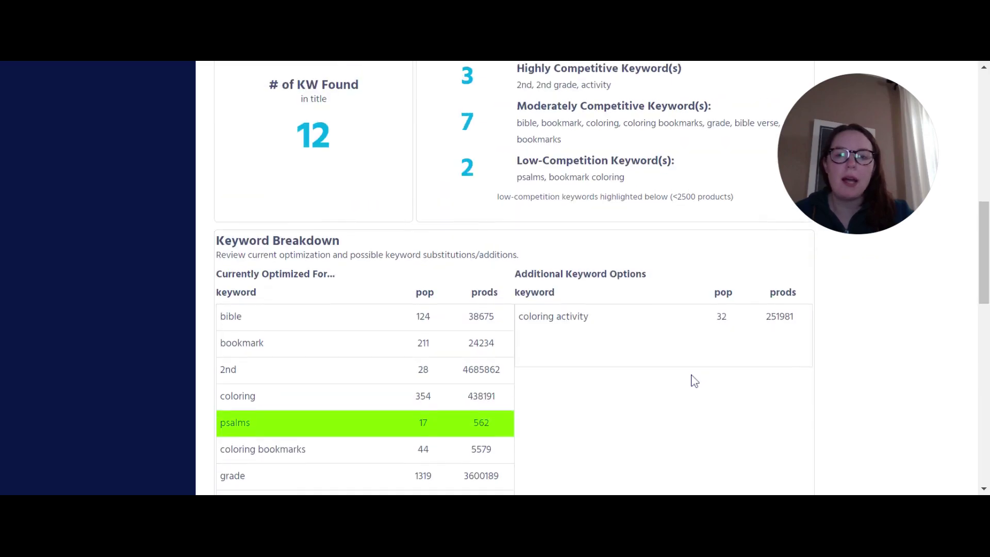
{"action": "scroll", "coordinate": [691, 380], "scroll_direction": "up", "scroll_amount": 10}
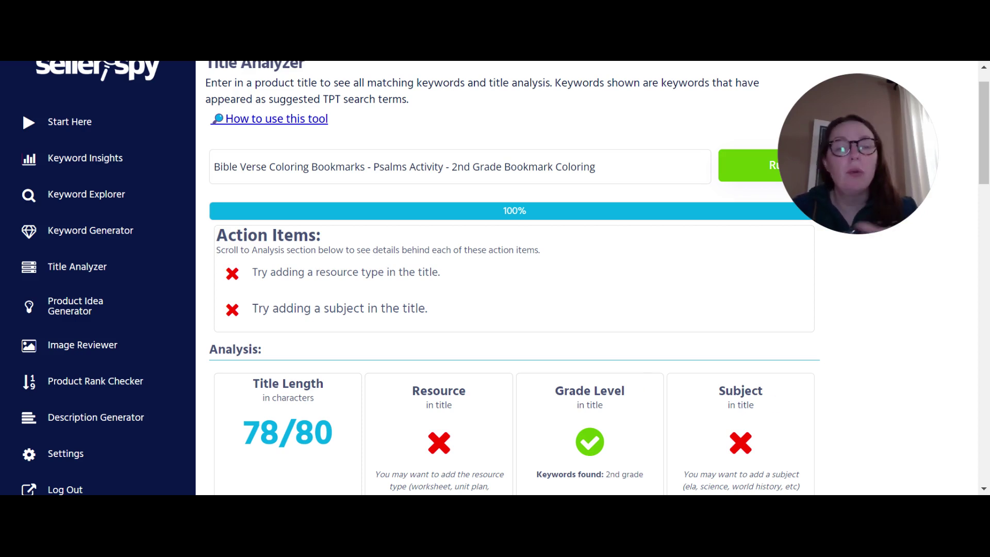
{"action": "scroll", "coordinate": [636, 342], "scroll_direction": "down", "scroll_amount": 5}
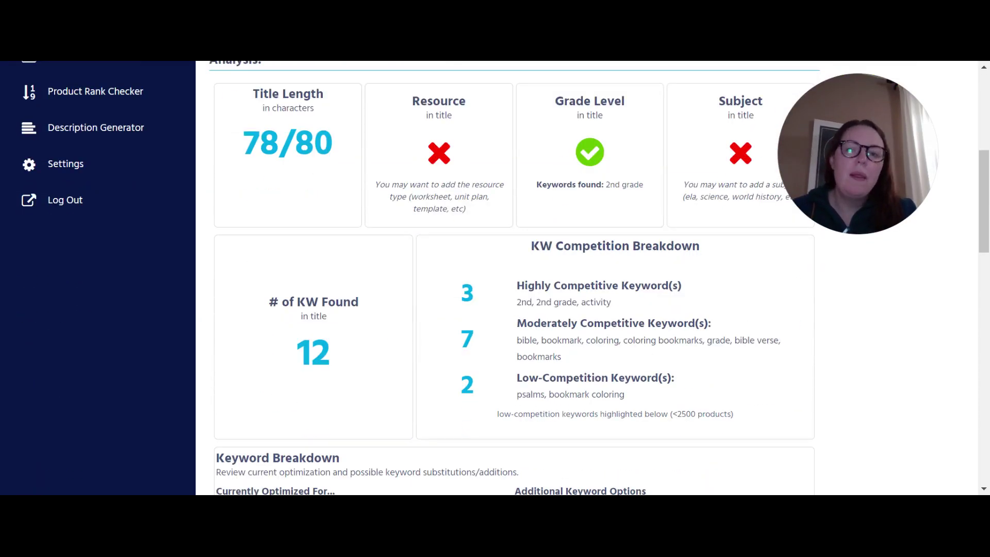
{"action": "double_click", "coordinate": [466, 294]}
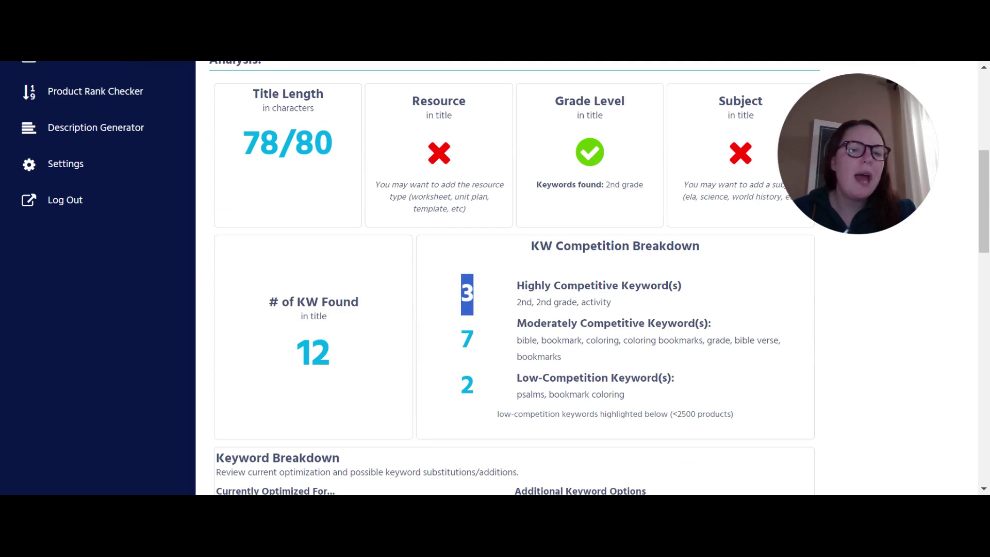